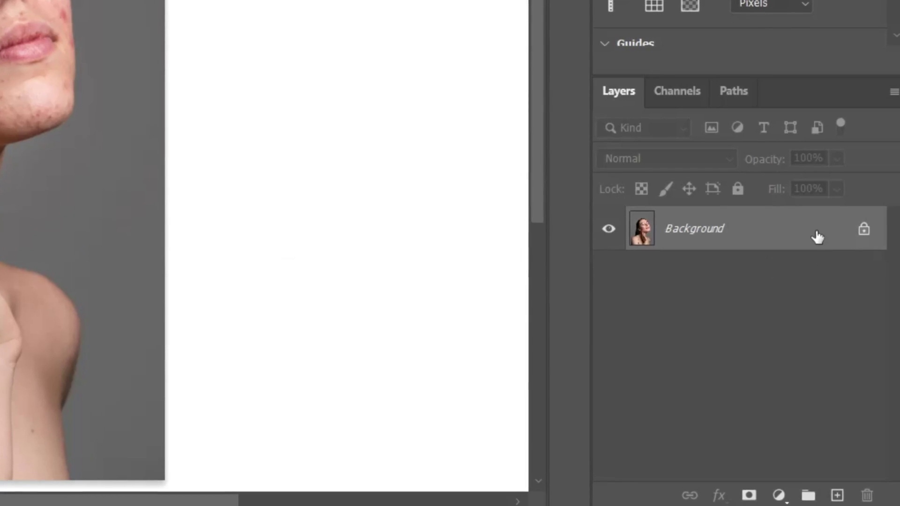
# Step: Duplicate the Background layer, then add a new empty layer above the copy and name it 'Blemishes'
pyautogui.moveTo(818, 237); pyautogui.dragTo(839, 496)
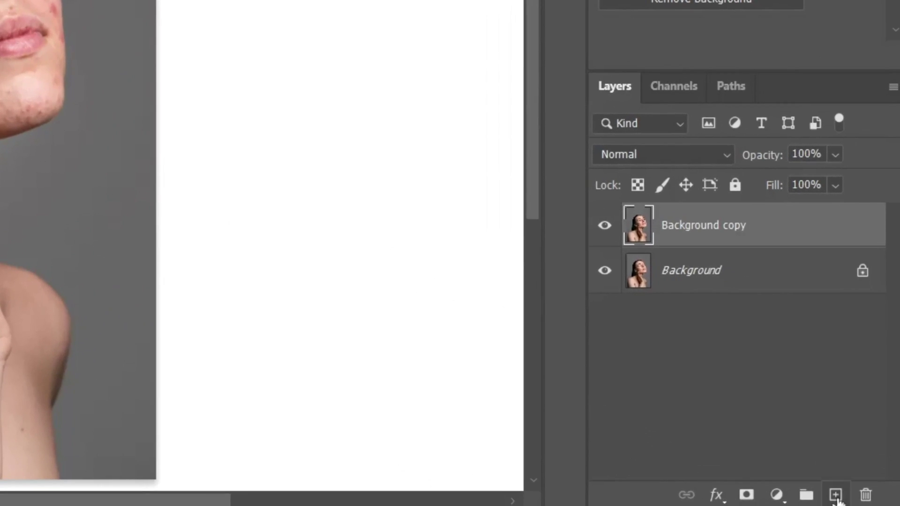
pyautogui.click(865, 499)
pyautogui.doubleClick(676, 227)
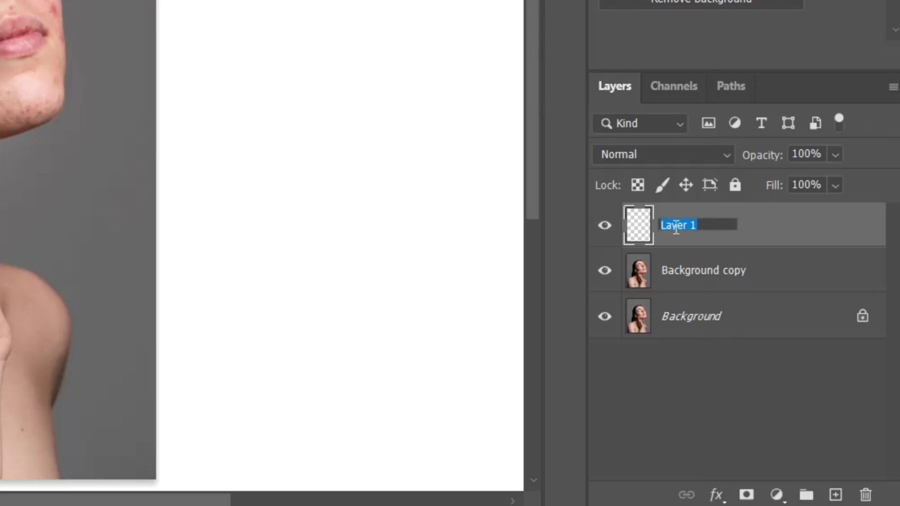
pyautogui.write('Blemishes')
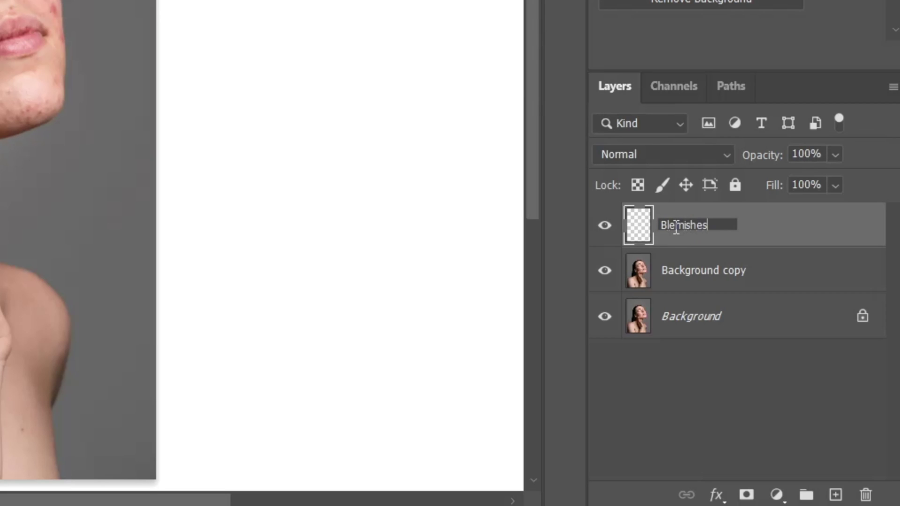
pyautogui.press('Return')
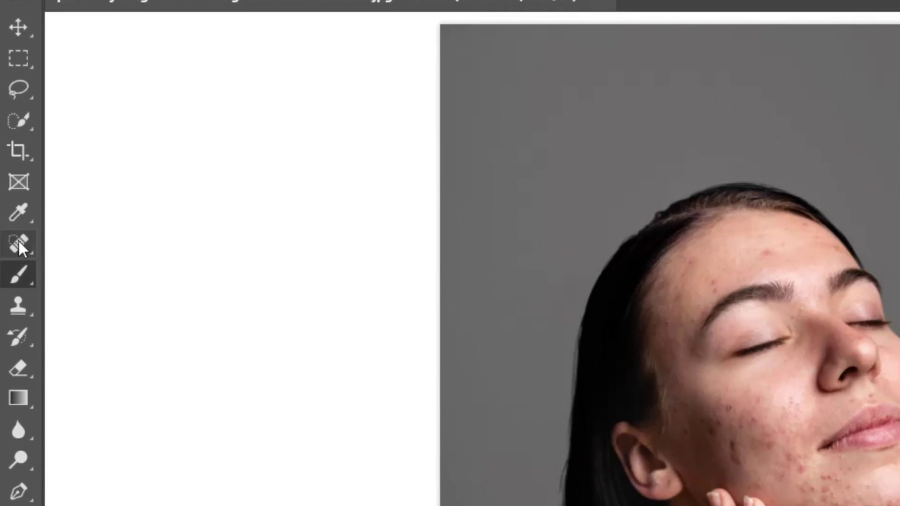
# Step: Switch to the Spot Healing Brush and zoom in on the forehead
pyautogui.rightClick(15, 214)
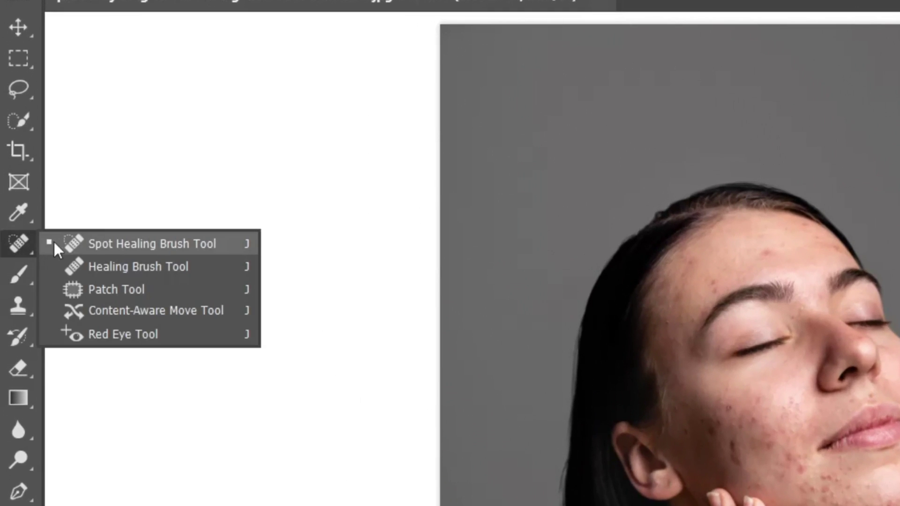
pyautogui.click(97, 244)
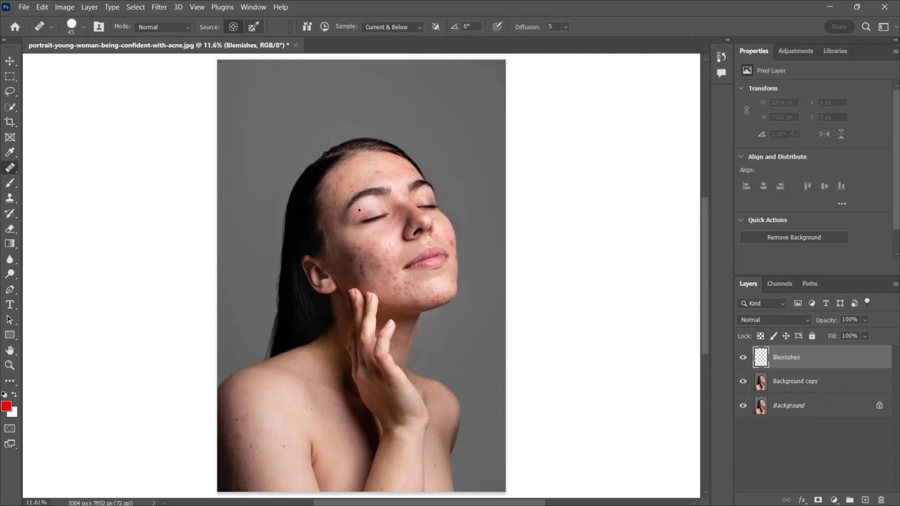
pyautogui.scroll(5, 361, 212)
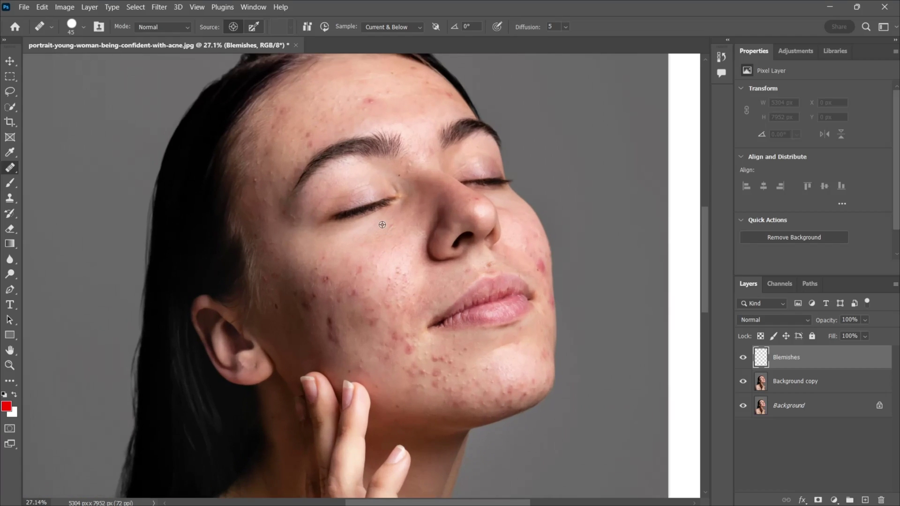
pyautogui.scroll(3, 382, 225)
pyautogui.moveTo(360, 229); pyautogui.dragTo(352, 293)
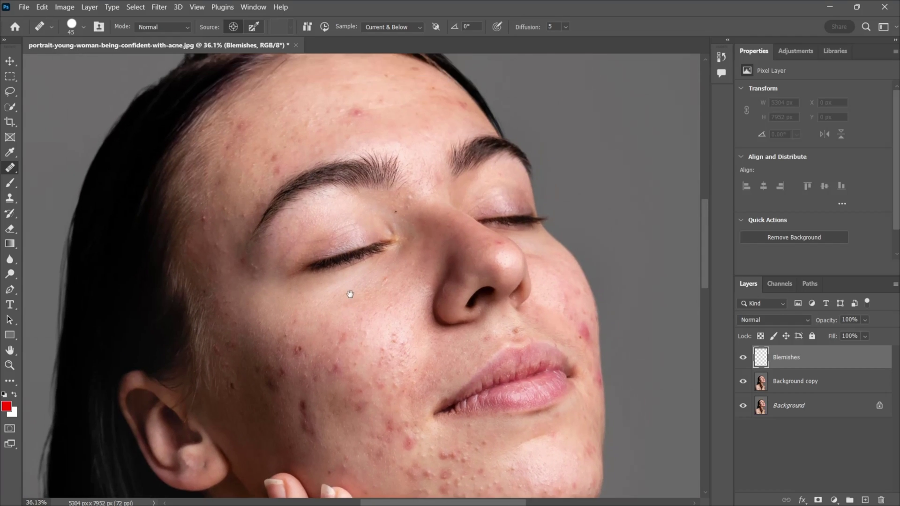
pyautogui.moveTo(361, 177); pyautogui.dragTo(361, 221)
pyautogui.scroll(1, 361, 197)
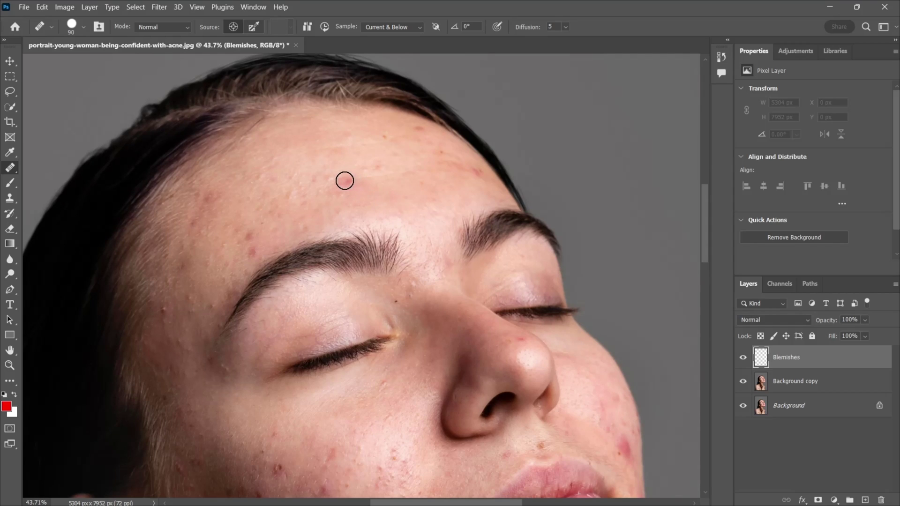
# Step: Heal the six blemishes across the forehead
pyautogui.click(347, 182)
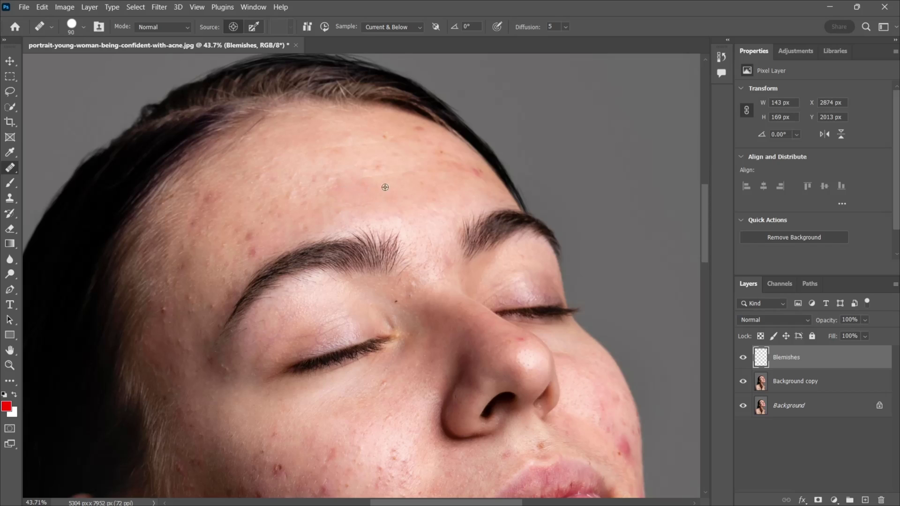
pyautogui.click(381, 167)
pyautogui.click(400, 140)
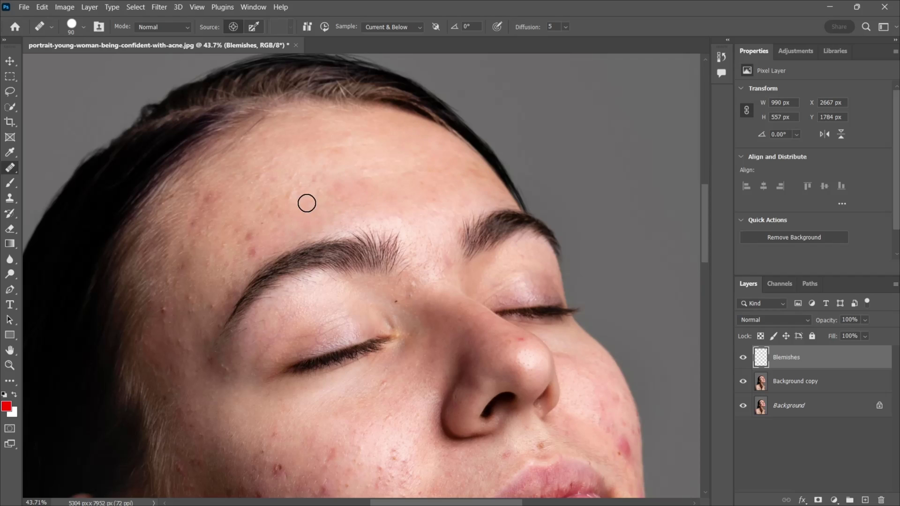
pyautogui.click(298, 177)
pyautogui.click(251, 243)
pyautogui.click(207, 200)
# Step: Heal the five spots on the cheeks
pyautogui.scroll(-3, 223, 296)
pyautogui.hscroll(-2, 223, 296)
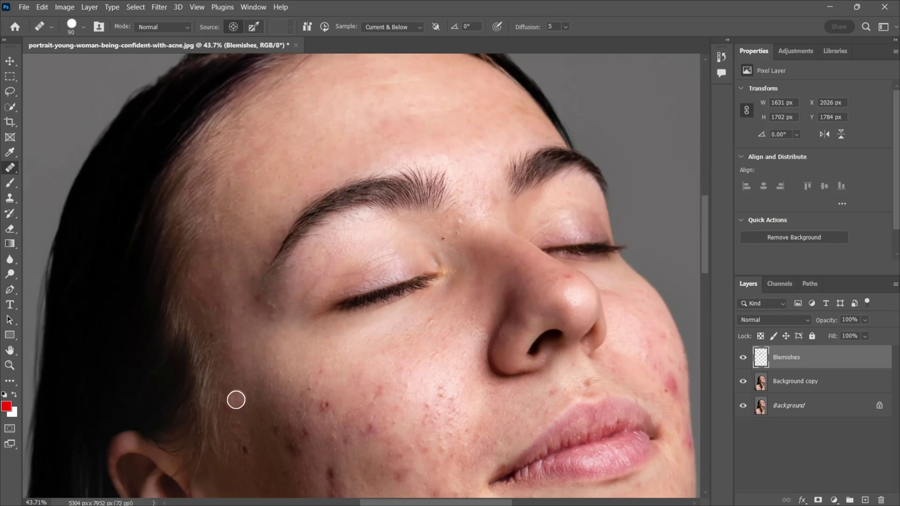
pyautogui.click(233, 400)
pyautogui.click(302, 424)
pyautogui.scroll(-2, 444, 396)
pyautogui.hscroll(1, 444, 396)
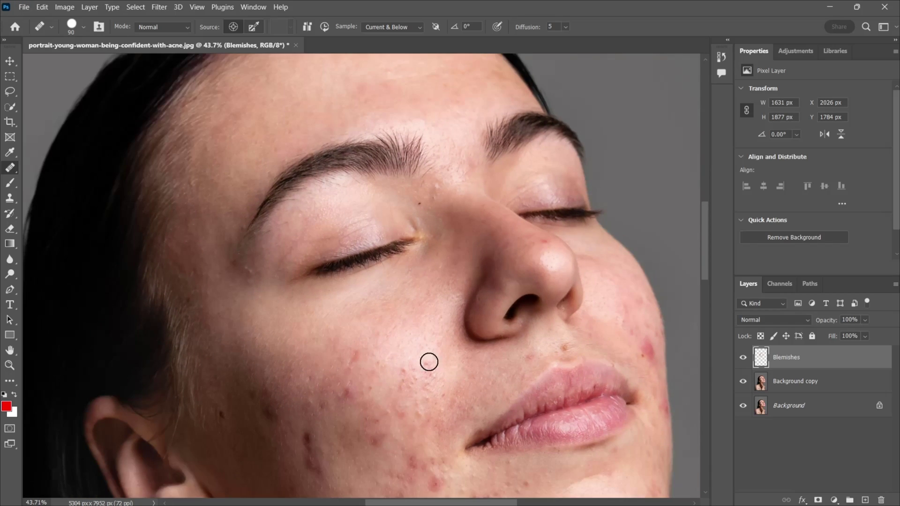
pyautogui.click(435, 407)
pyautogui.scroll(-2, 304, 314)
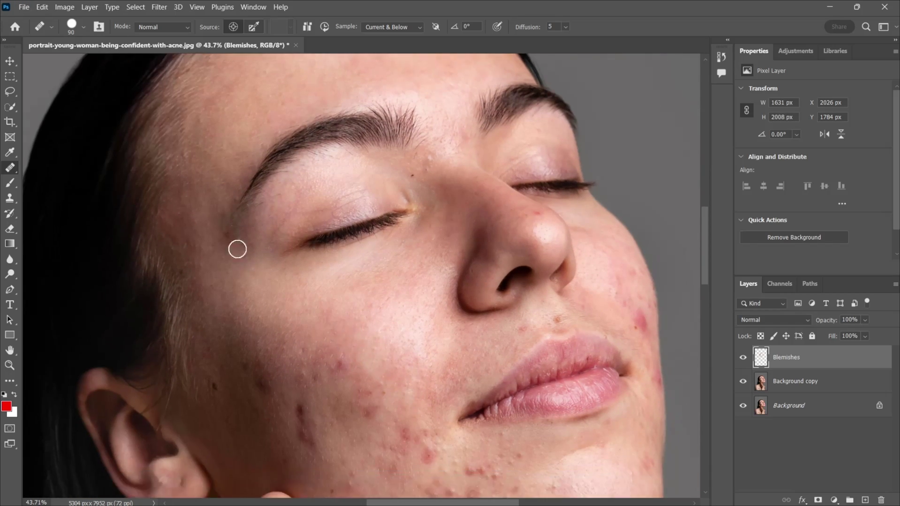
pyautogui.scroll(-2, 420, 192)
pyautogui.click(366, 351)
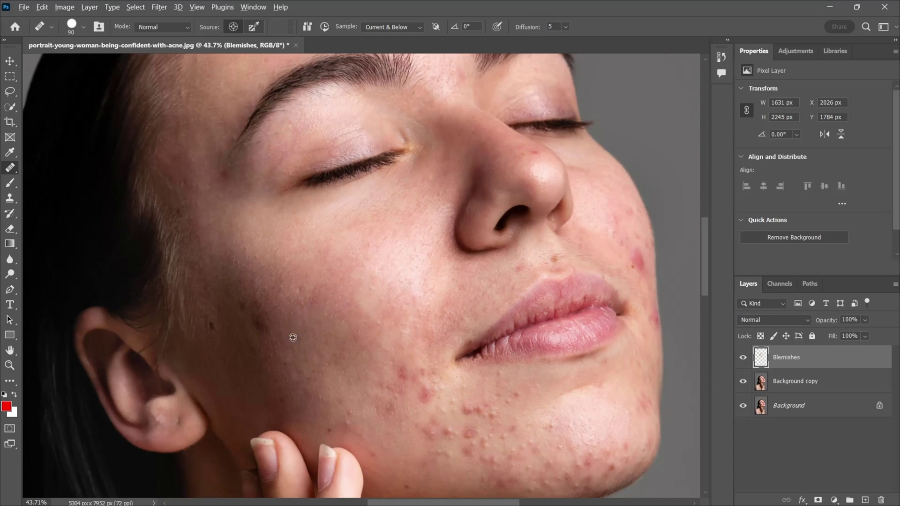
pyautogui.scroll(-2, 221, 326)
pyautogui.hscroll(1, 221, 326)
pyautogui.click(382, 344)
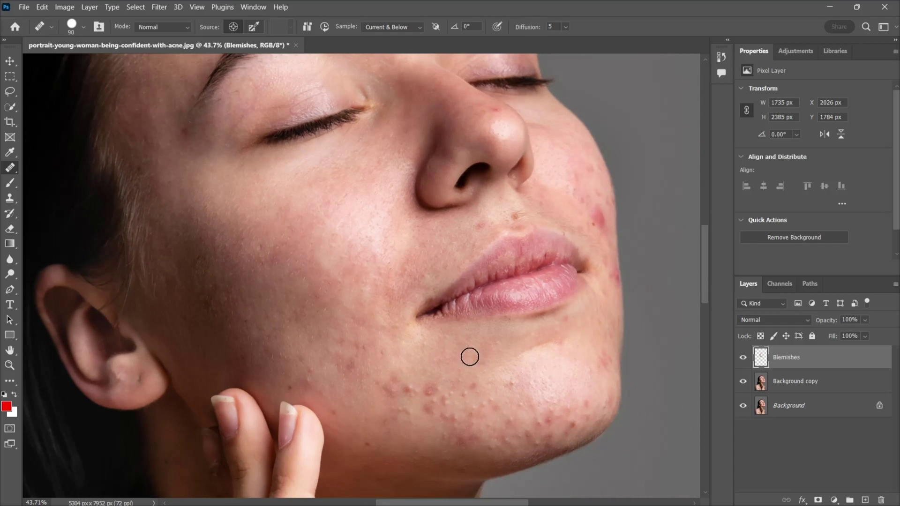
# Step: Heal the seven spots along the chin and lower cheek
pyautogui.click(371, 440)
pyautogui.hscroll(1, 270, 311)
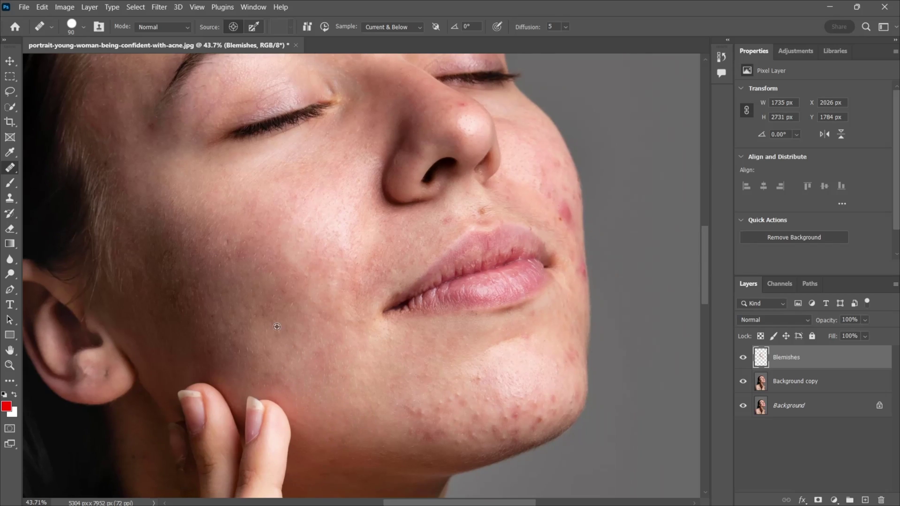
pyautogui.click(416, 431)
pyautogui.click(506, 415)
pyautogui.click(557, 404)
pyautogui.click(504, 428)
pyautogui.scroll(2, 513, 376)
pyautogui.hscroll(1, 513, 377)
pyautogui.click(489, 381)
pyautogui.scroll(1, 495, 364)
pyautogui.click(490, 326)
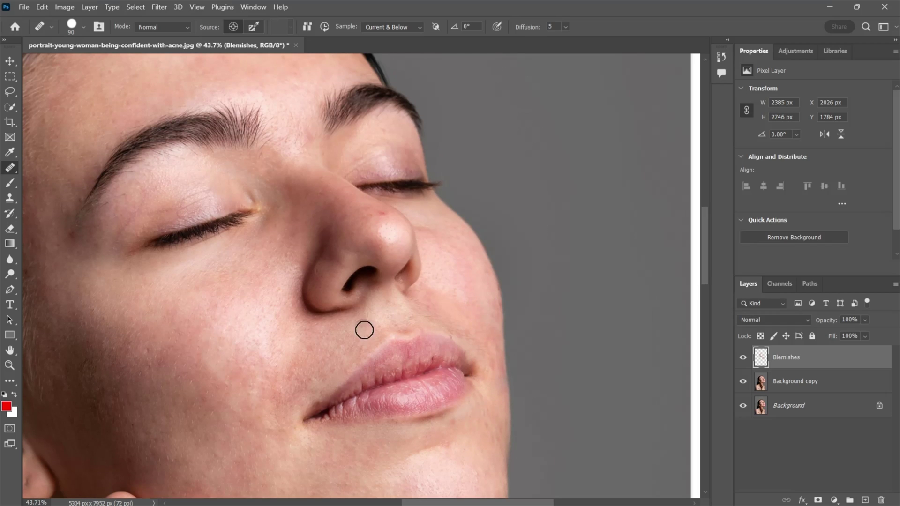
# Step: Heal the blemishes on the neck, shoulder and upper arm
pyautogui.scroll(2, 364, 330)
pyautogui.scroll(-11, 364, 330)
pyautogui.hscroll(-2, 237, 315)
pyautogui.click(135, 323)
pyautogui.scroll(-2, 276, 356)
pyautogui.scroll(-2, 275, 356)
pyautogui.click(228, 367)
pyautogui.scroll(-3, 253, 377)
pyautogui.hscroll(-2, 155, 308)
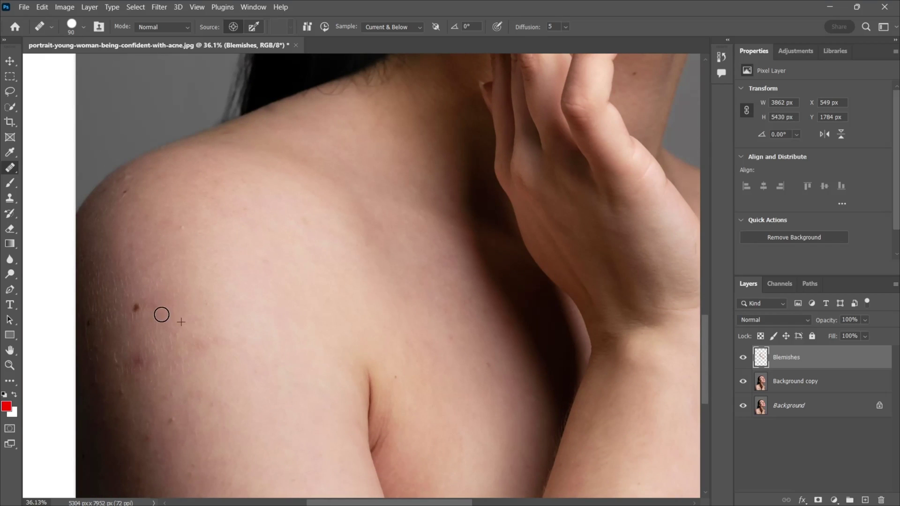
pyautogui.scroll(-2, 160, 227)
pyautogui.click(185, 367)
pyautogui.click(150, 462)
pyautogui.hscroll(3, 289, 308)
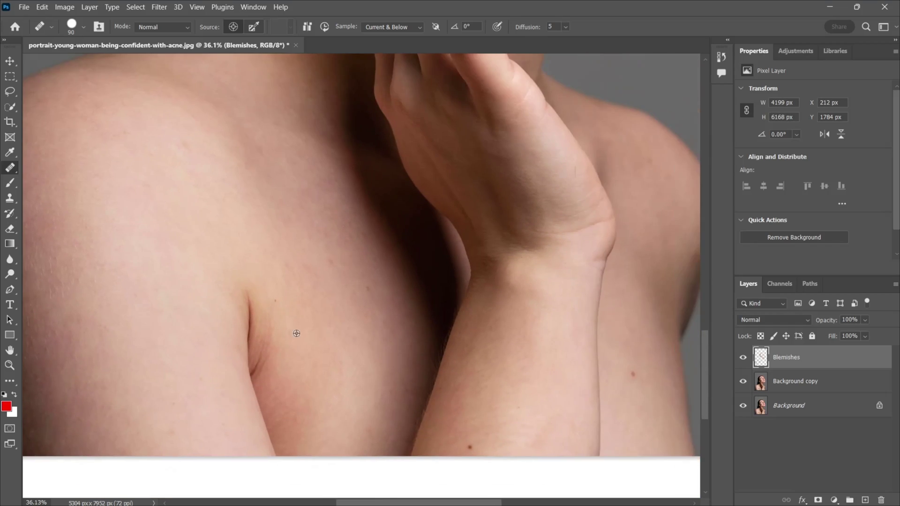
pyautogui.scroll(-2, 289, 307)
pyautogui.scroll(10, 386, 258)
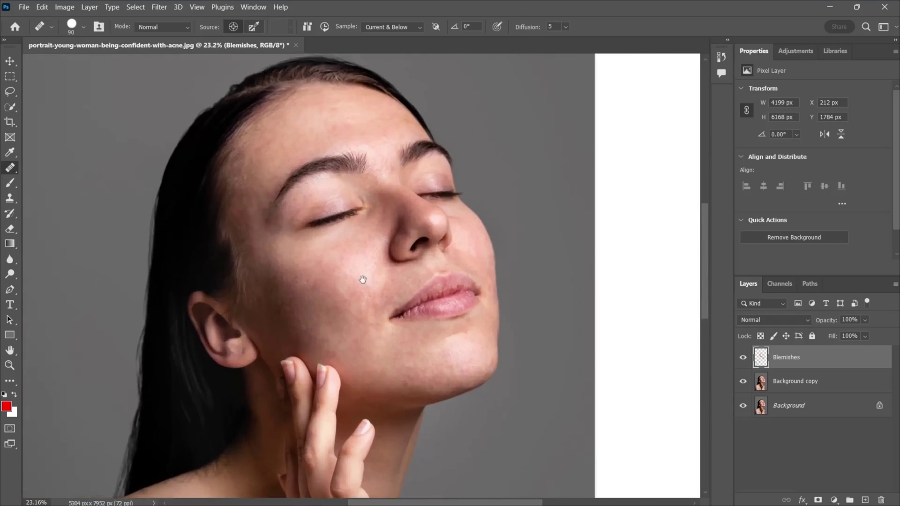
pyautogui.moveTo(363, 280); pyautogui.dragTo(391, 296)
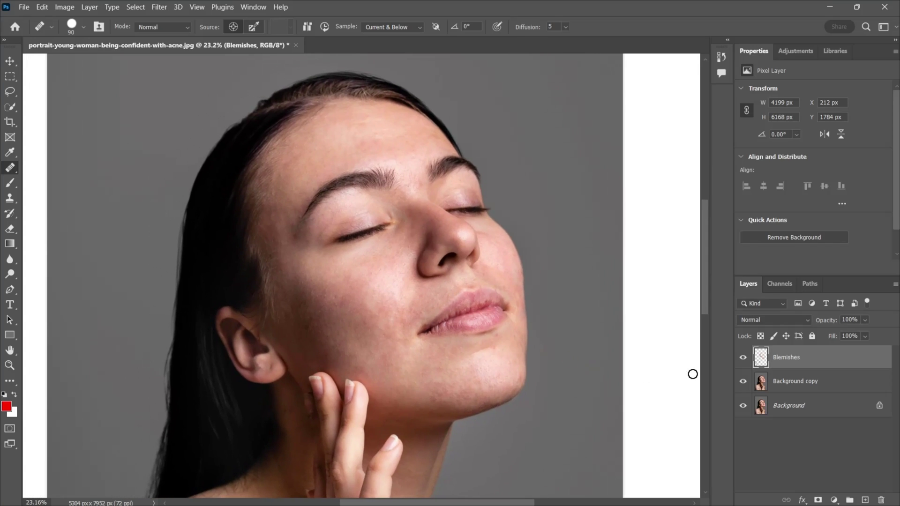
# Step: Toggle the Blemishes layer on and off to compare the healing with the original
pyautogui.click(743, 359)
pyautogui.click(742, 359)
pyautogui.click(742, 359)
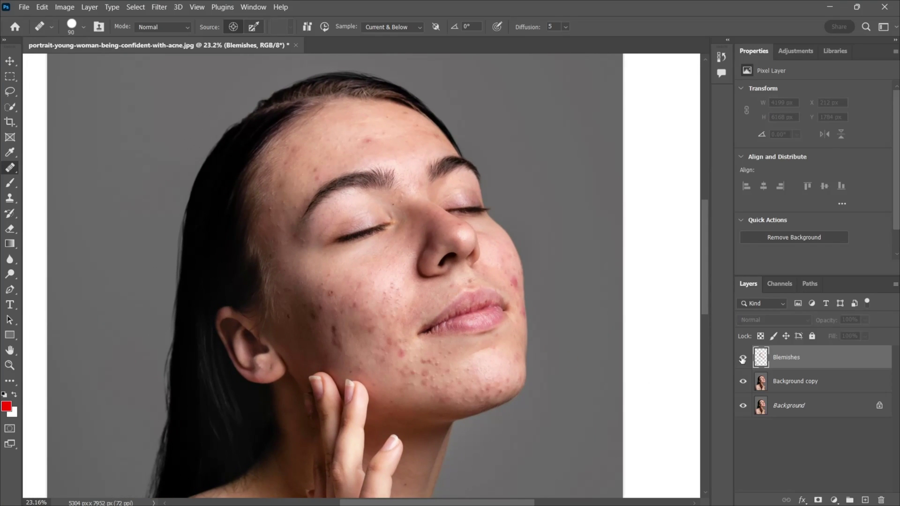
pyautogui.click(742, 359)
pyautogui.click(742, 359)
pyautogui.click(743, 359)
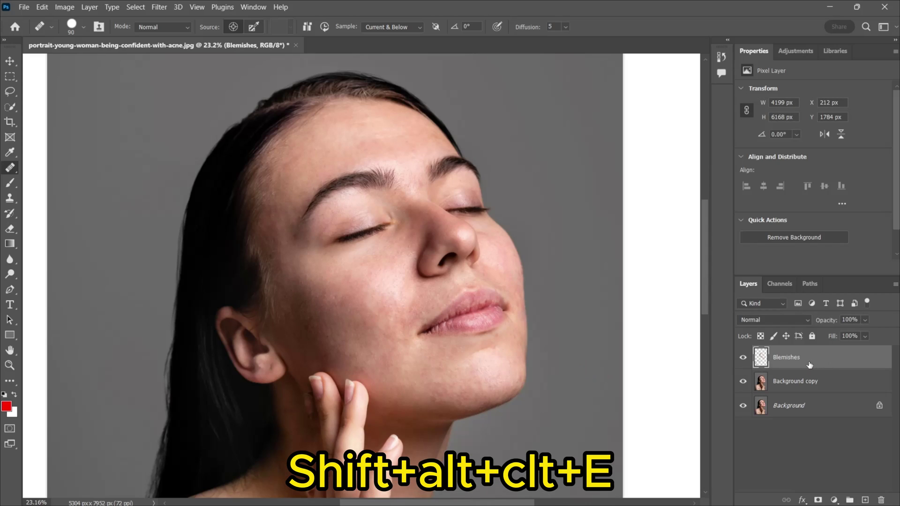
# Step: Stamp visible layers into Layer 1, duplicate it, hide the copy and select Layer 1
pyautogui.hotkey('ctrl', 'shift', 'alt', 'e')
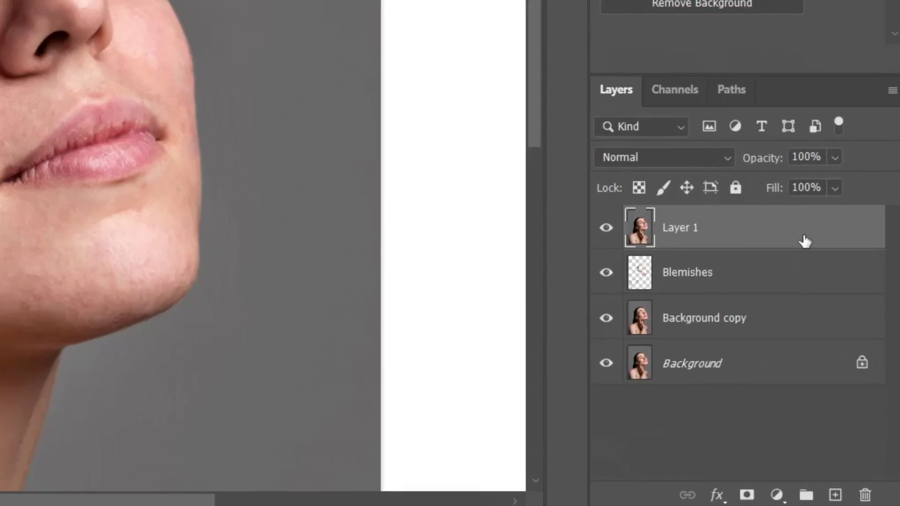
pyautogui.moveTo(849, 365); pyautogui.dragTo(834, 494)
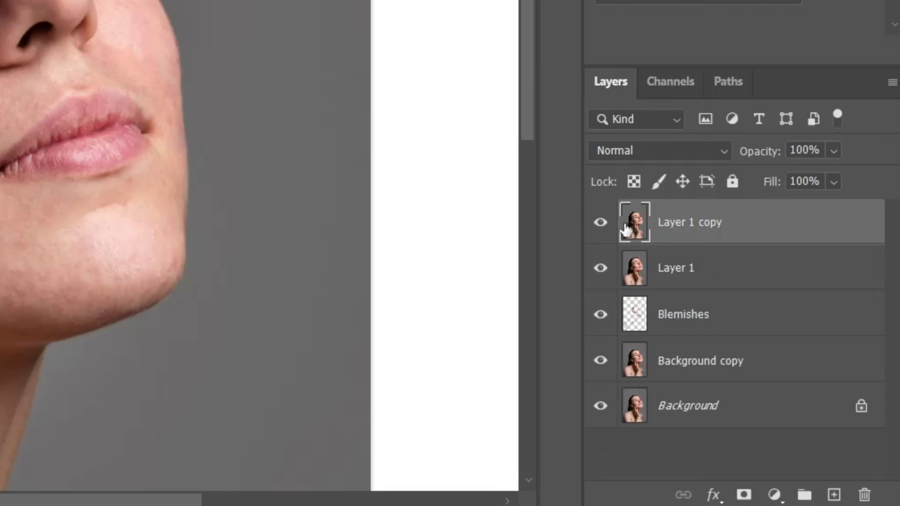
pyautogui.click(601, 223)
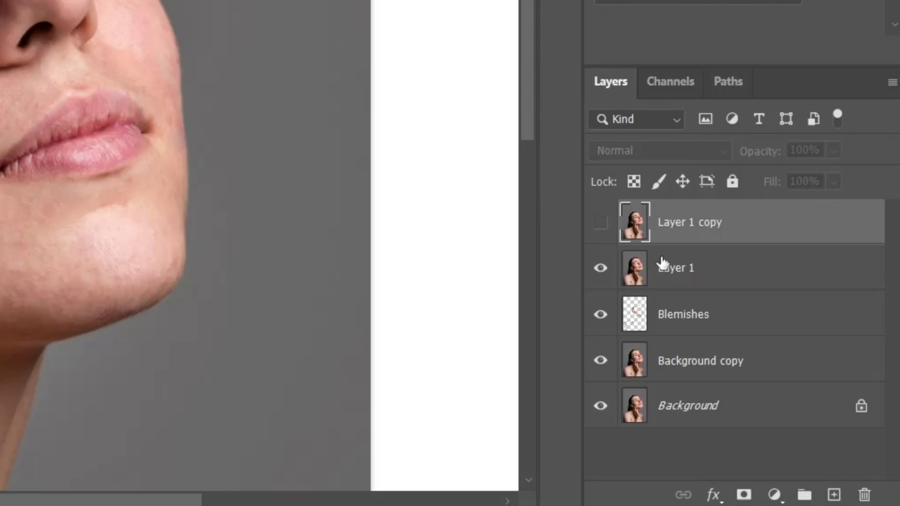
pyautogui.click(690, 276)
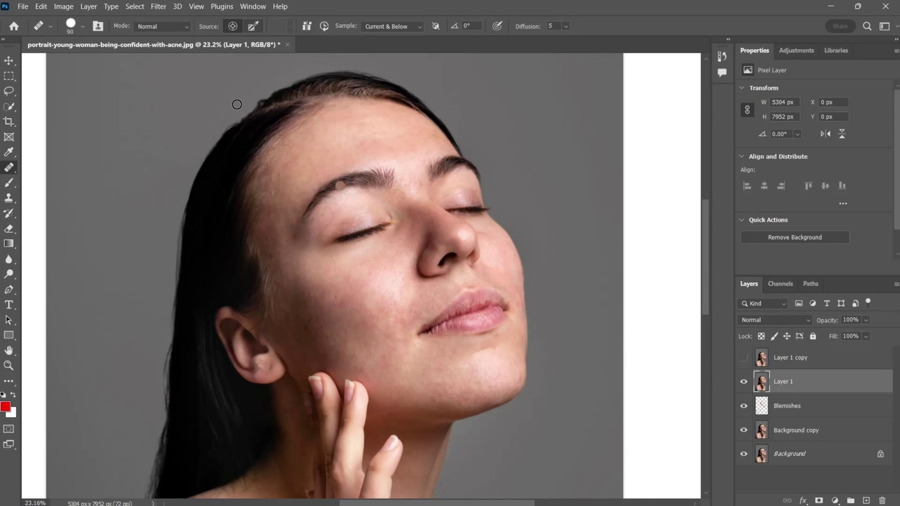
# Step: Apply an 18-pixel Gaussian Blur to Layer 1
pyautogui.click(156, 7)
pyautogui.moveTo(247, 148)
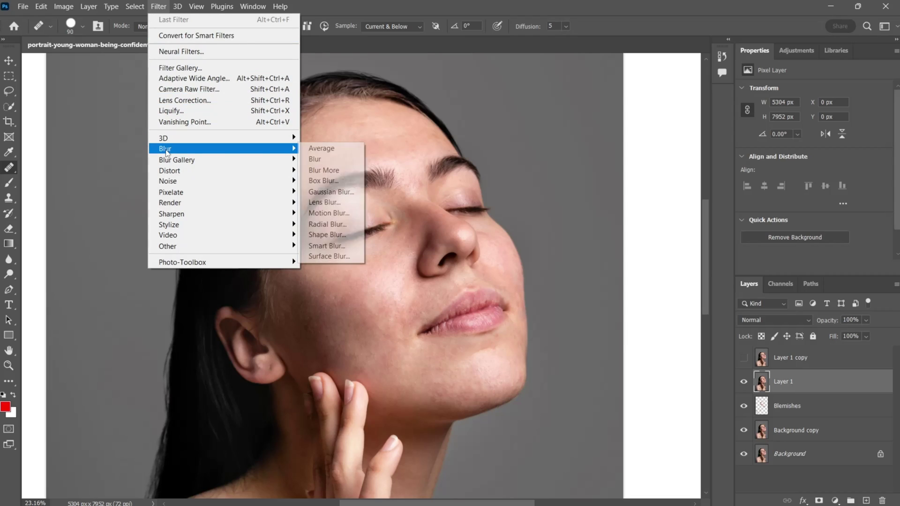
pyautogui.click(331, 192)
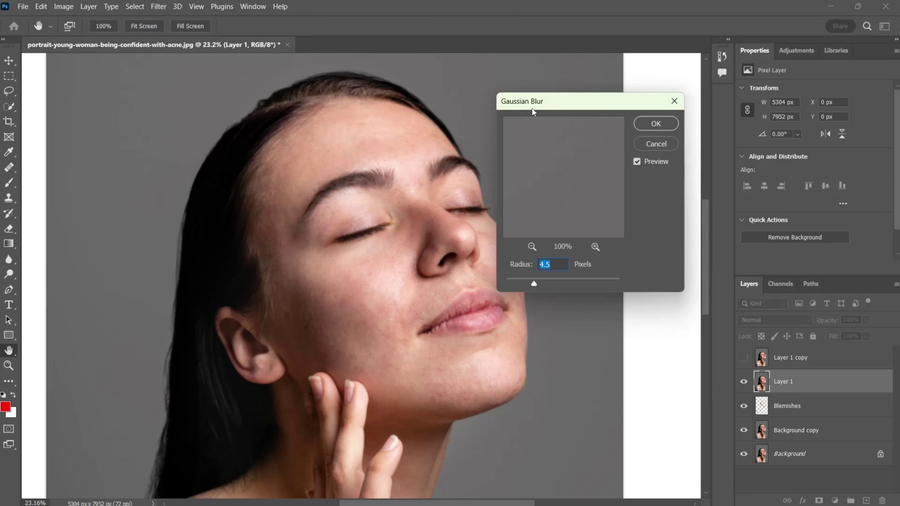
pyautogui.moveTo(533, 98); pyautogui.dragTo(579, 96)
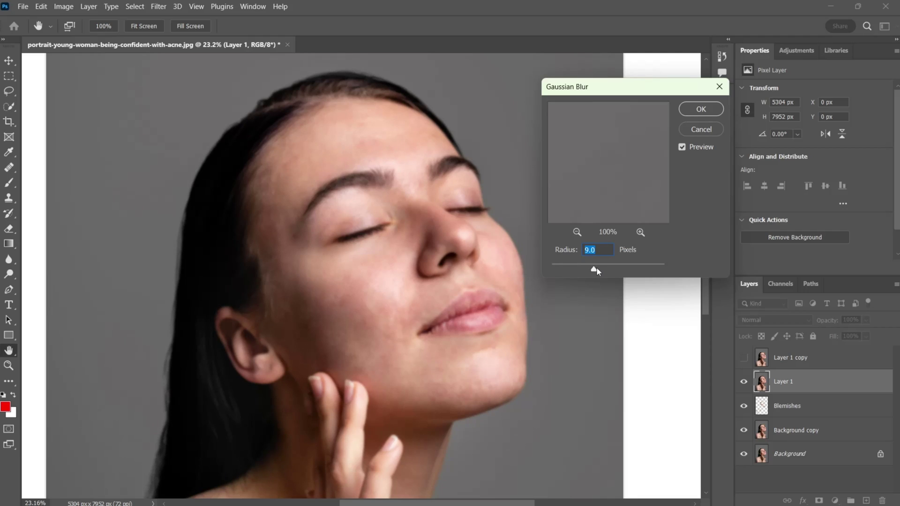
pyautogui.moveTo(600, 271); pyautogui.dragTo(601, 271)
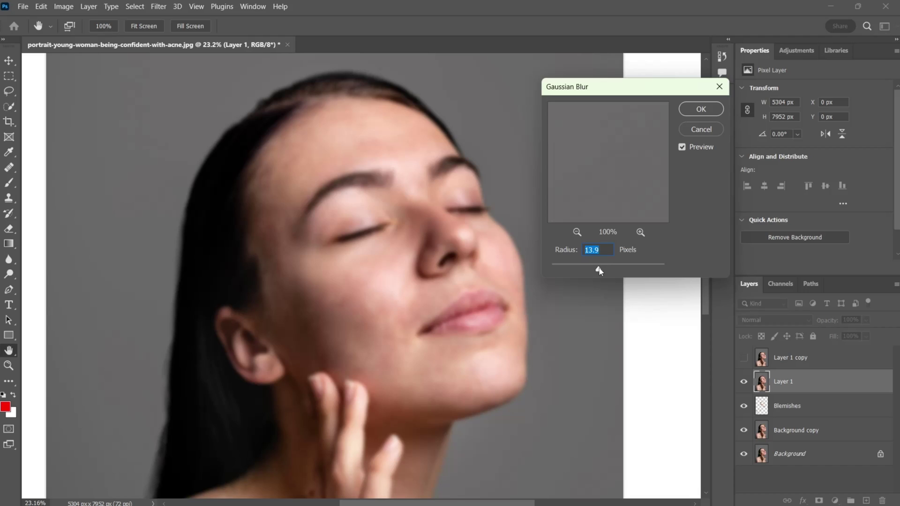
pyautogui.moveTo(600, 270); pyautogui.dragTo(601, 271)
pyautogui.click(707, 111)
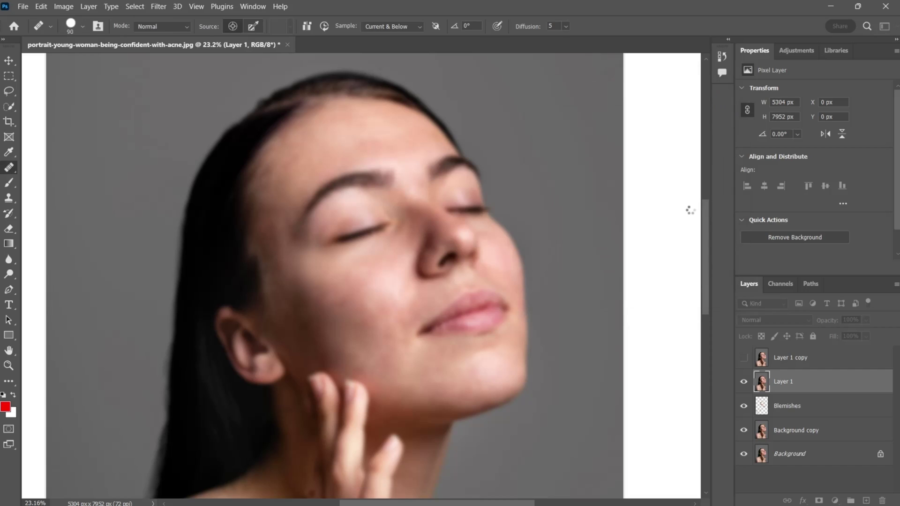
# Step: Run Apply Image on Layer 1 copy: source Layer 1, Subtract, Scale 2, Offset 128
pyautogui.click(744, 358)
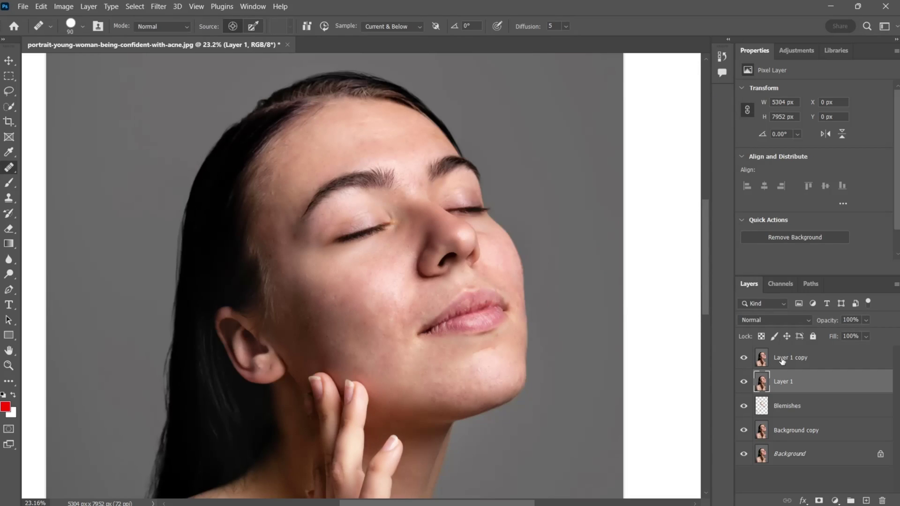
pyautogui.click(792, 361)
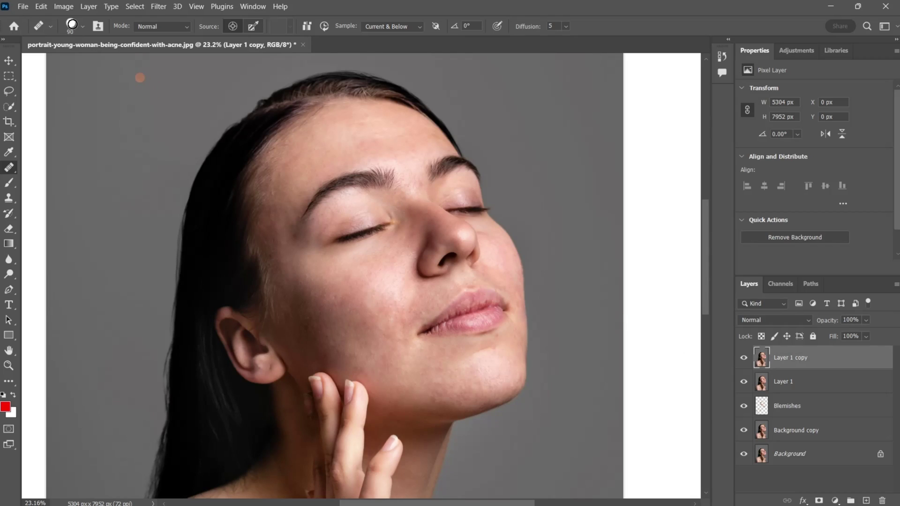
pyautogui.click(63, 6)
pyautogui.click(129, 170)
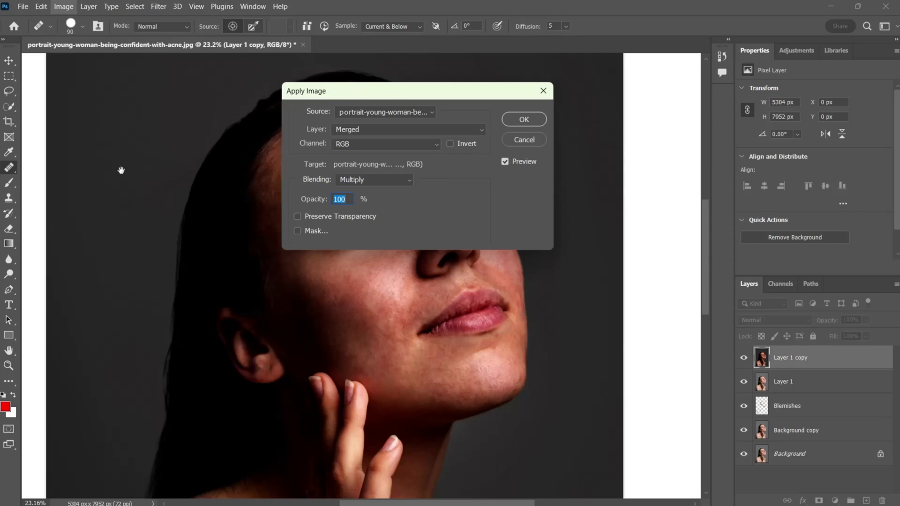
pyautogui.click(370, 128)
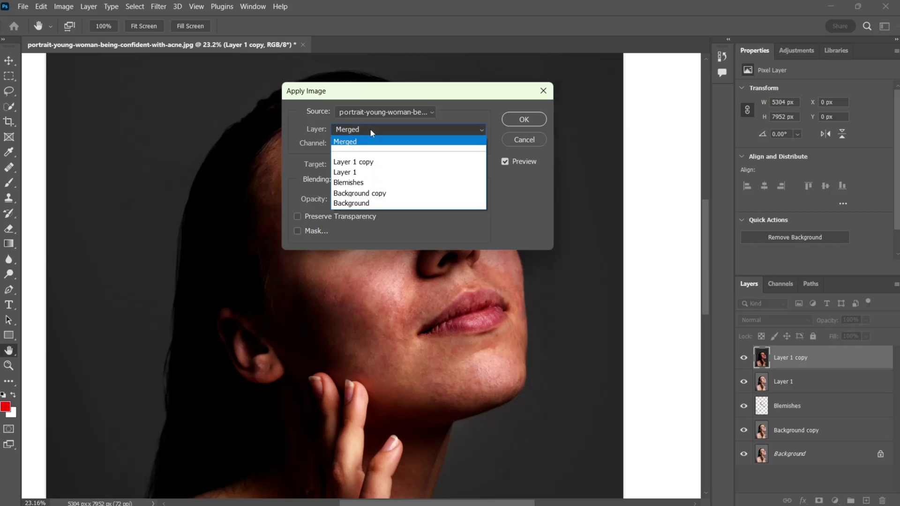
pyautogui.click(358, 172)
pyautogui.click(367, 180)
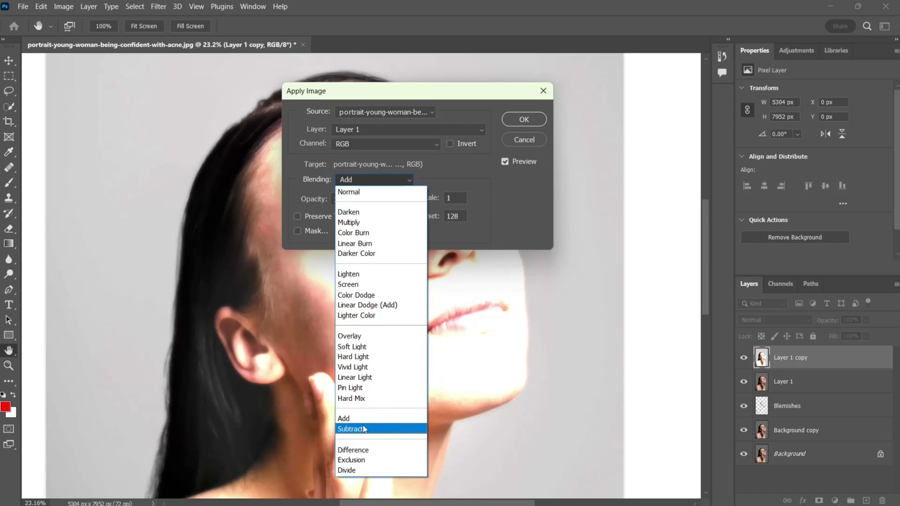
pyautogui.click(362, 427)
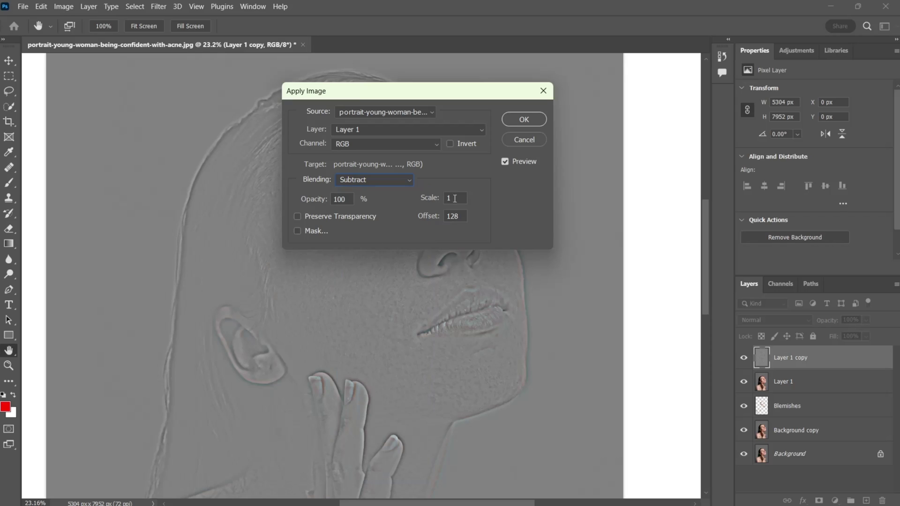
pyautogui.write('2')
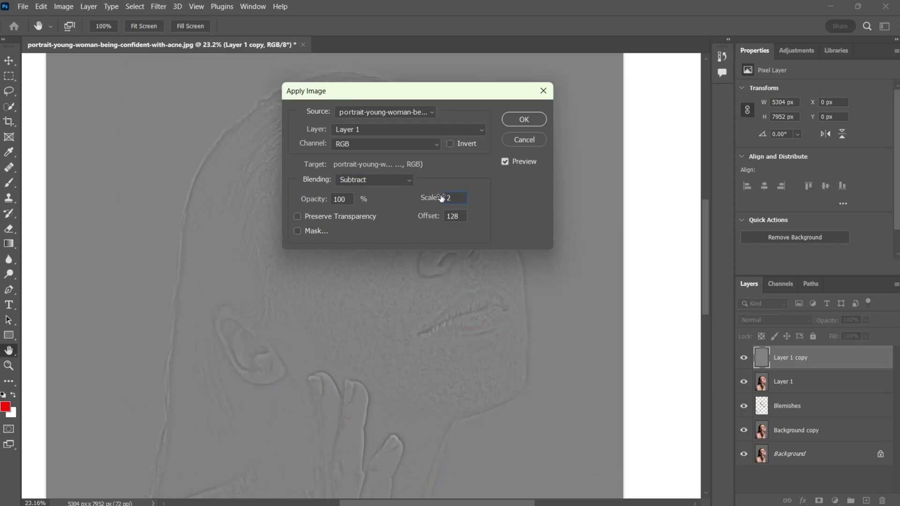
pyautogui.click(523, 120)
# Step: Set Layer 1 copy to Linear Light, hide it, and select Layer 1
pyautogui.press('j')
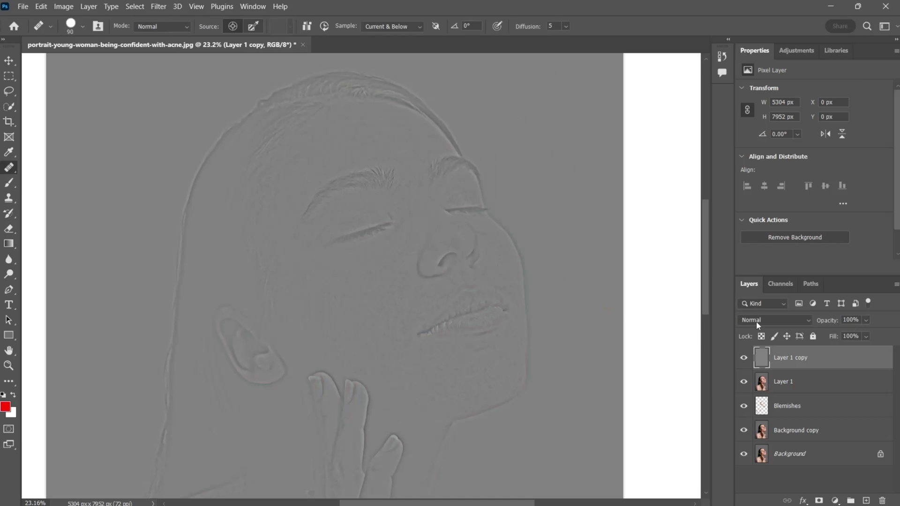
pyautogui.click(756, 321)
pyautogui.click(756, 388)
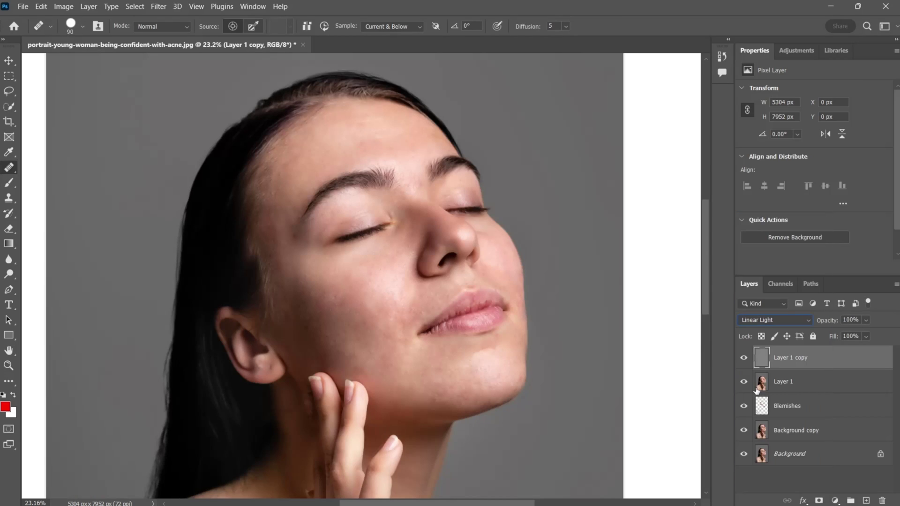
pyautogui.click(744, 358)
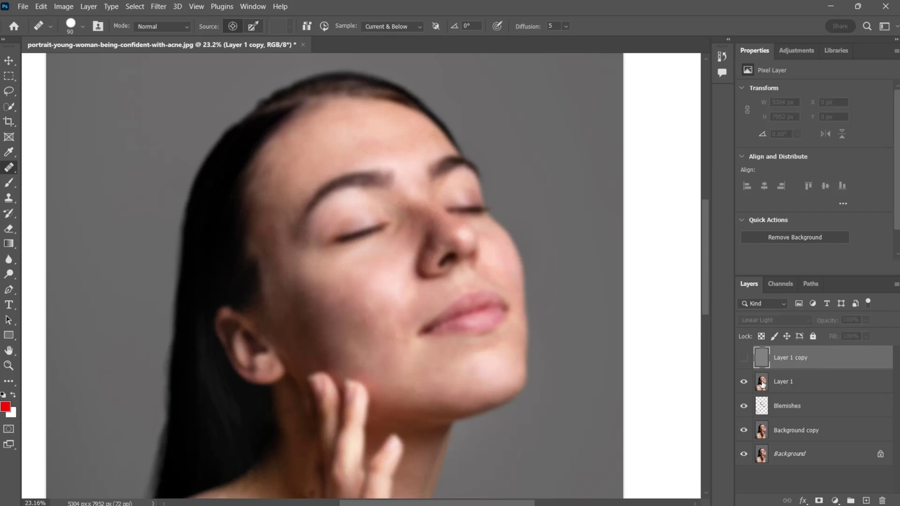
pyautogui.click(759, 382)
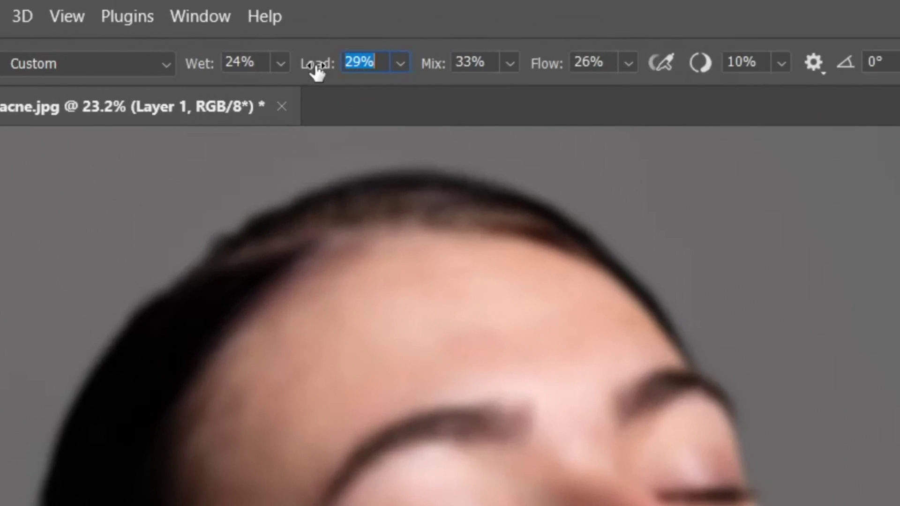
# Step: Set the Mixer Brush Load, Mix, Flow and Wet to 25%
pyautogui.moveTo(317, 71); pyautogui.dragTo(309, 72)
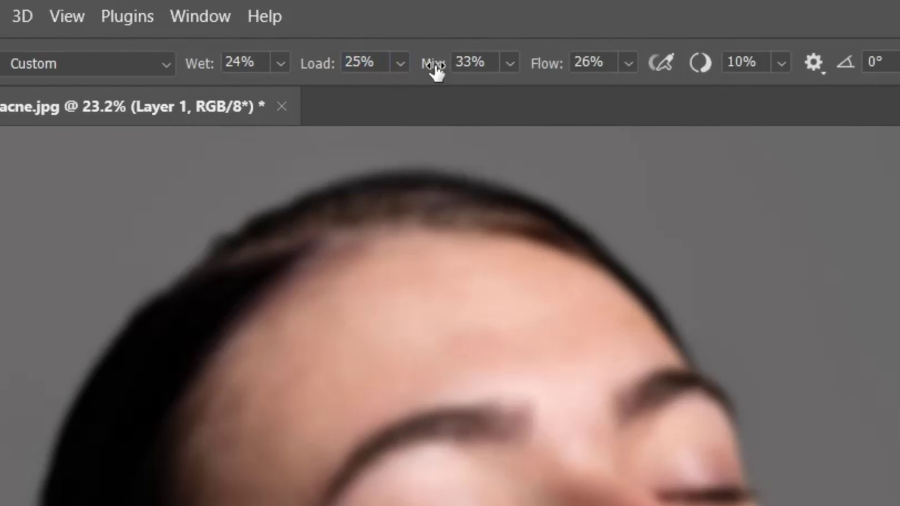
pyautogui.moveTo(436, 70); pyautogui.dragTo(421, 71)
pyautogui.moveTo(538, 70); pyautogui.dragTo(539, 73)
pyautogui.moveTo(201, 73); pyautogui.dragTo(204, 73)
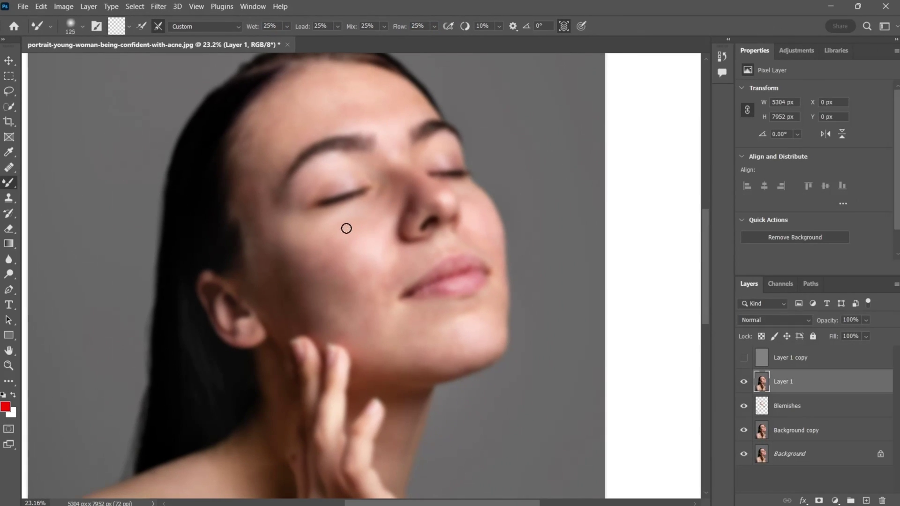
# Step: Blend the cheek and forehead skin with a 250-400 px mixer brush
pyautogui.press(']')
pyautogui.press(']')
pyautogui.moveTo(323, 225)
pyautogui.mouseDown()
pyautogui.moveTo(353, 243)
pyautogui.moveTo(308, 244)
pyautogui.moveTo(342, 280)
pyautogui.moveTo(312, 275)
pyautogui.moveTo(271, 235)
pyautogui.mouseUp()
pyautogui.moveTo(367, 96)
pyautogui.mouseDown()
pyautogui.moveTo(277, 124)
pyautogui.moveTo(256, 174)
pyautogui.moveTo(257, 227)
pyautogui.moveTo(318, 113)
pyautogui.moveTo(262, 140)
pyautogui.moveTo(273, 221)
pyautogui.mouseUp()
pyautogui.press('[')
pyautogui.press('[')
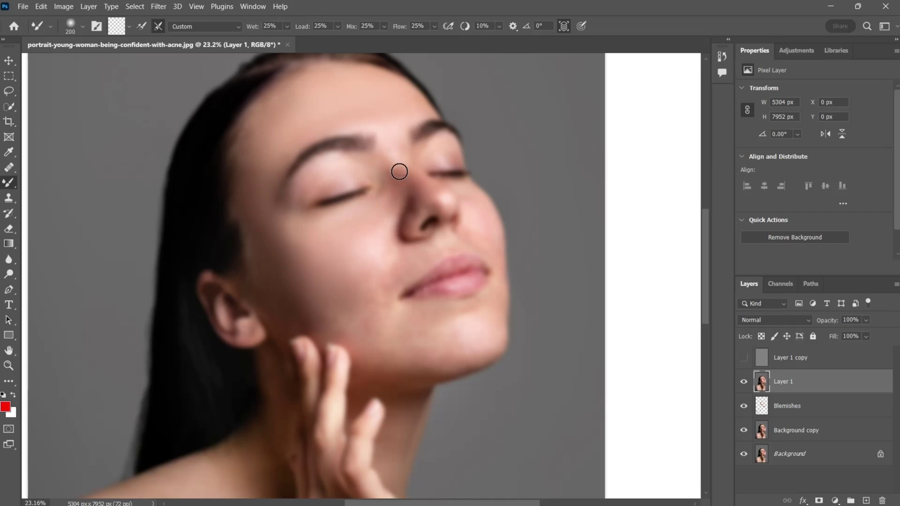
pyautogui.press(']')
pyautogui.press(']')
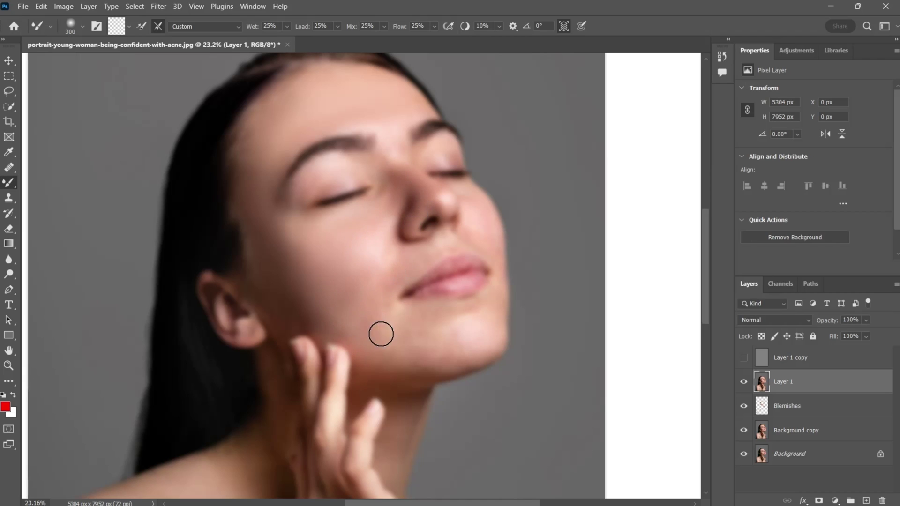
pyautogui.press('[')
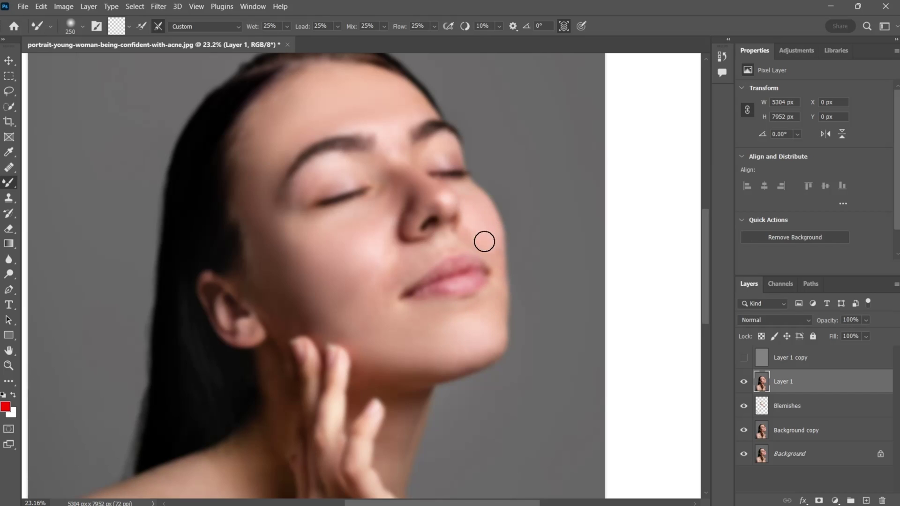
pyautogui.press(']')
pyautogui.press(']')
pyautogui.press(']')
pyautogui.press(']')
pyautogui.press(']')
pyautogui.press(']')
pyautogui.press(']')
pyautogui.press(']')
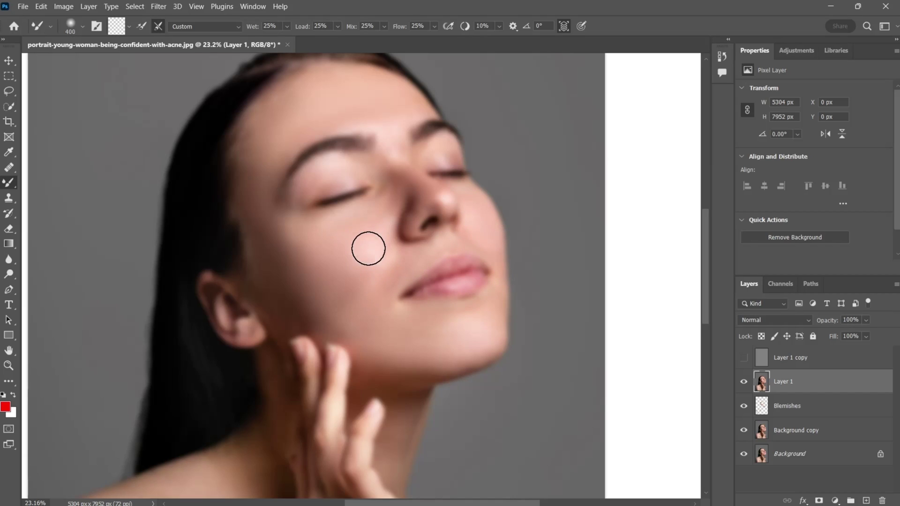
pyautogui.press('[')
pyautogui.press('[')
pyautogui.press('[')
pyautogui.press('[')
pyautogui.press('[')
pyautogui.press('[')
pyautogui.press('[')
pyautogui.press('[')
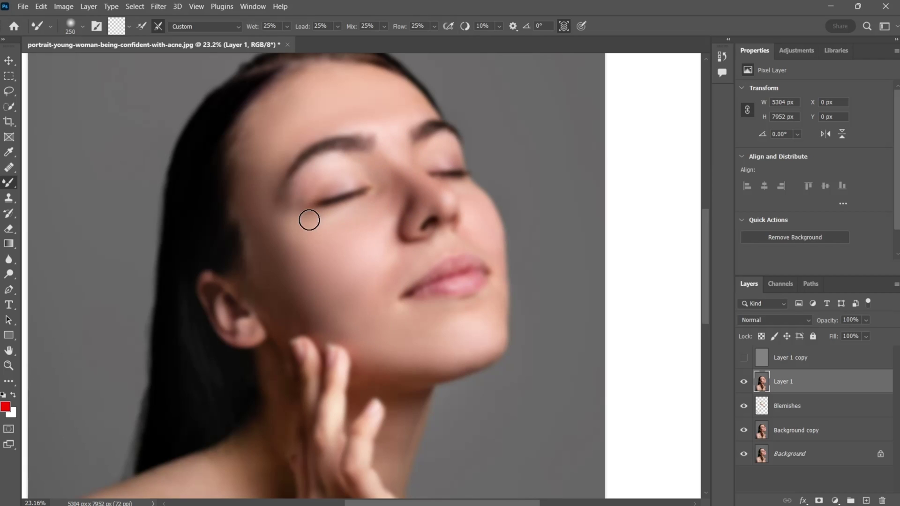
# Step: Enlarge the brush to 600-700 px for the shoulders, then recentre the face
pyautogui.scroll(-3, 349, 284)
pyautogui.press(']')
pyautogui.press(']')
pyautogui.press(']')
pyautogui.press(']')
pyautogui.press(']')
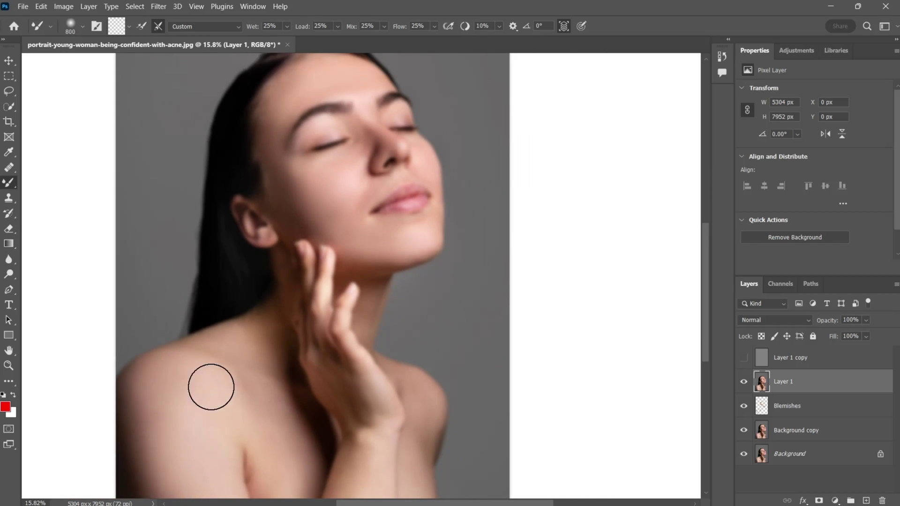
pyautogui.press('[')
pyautogui.scroll(-2, 366, 401)
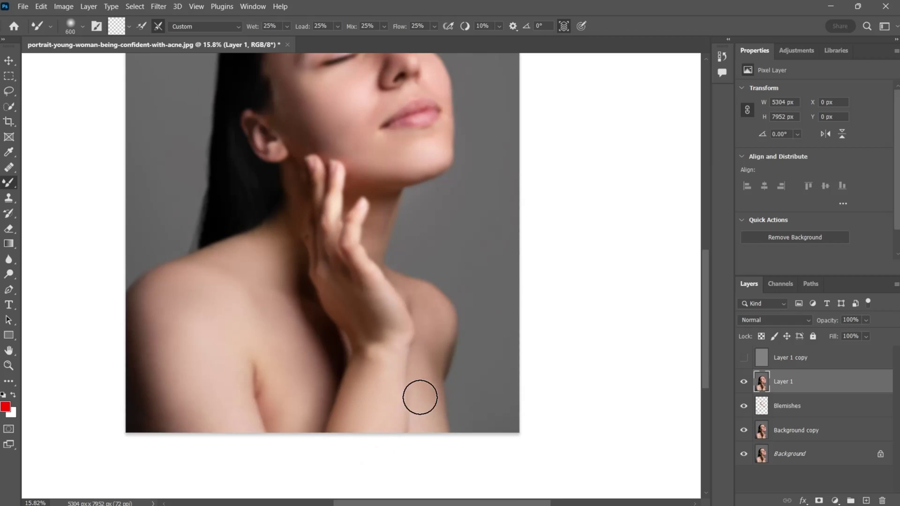
pyautogui.moveTo(401, 158); pyautogui.dragTo(389, 295)
pyautogui.scroll(2, 309, 261)
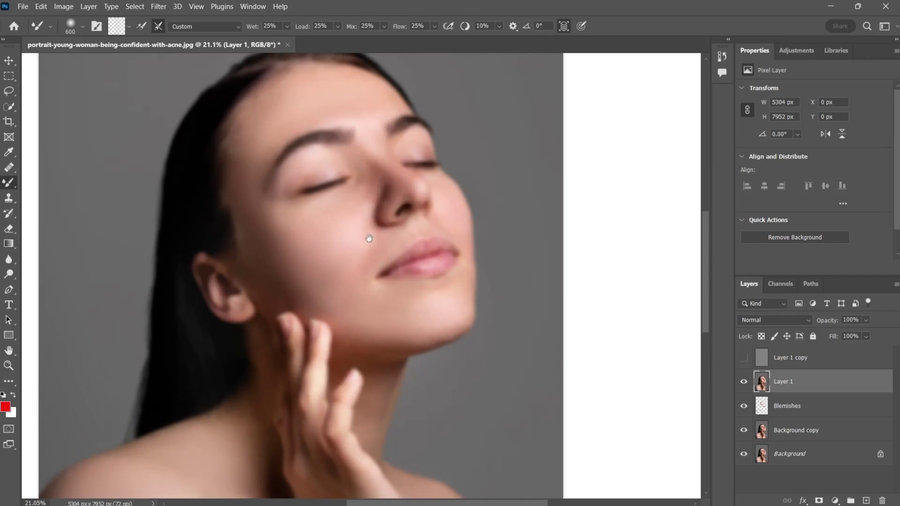
pyautogui.moveTo(369, 239); pyautogui.dragTo(389, 256)
pyautogui.scroll(2, 385, 255)
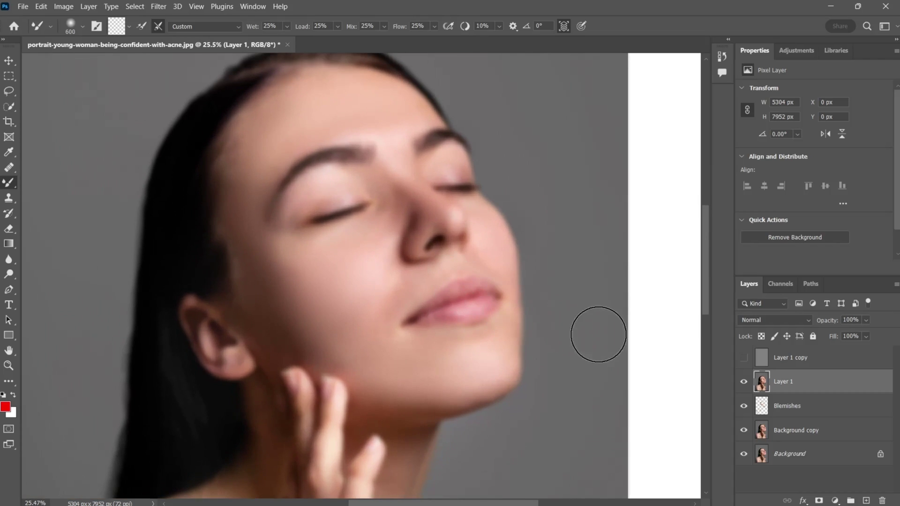
# Step: Show Layer 1 copy and group it with Layer 1 into Group 1
pyautogui.click(744, 359)
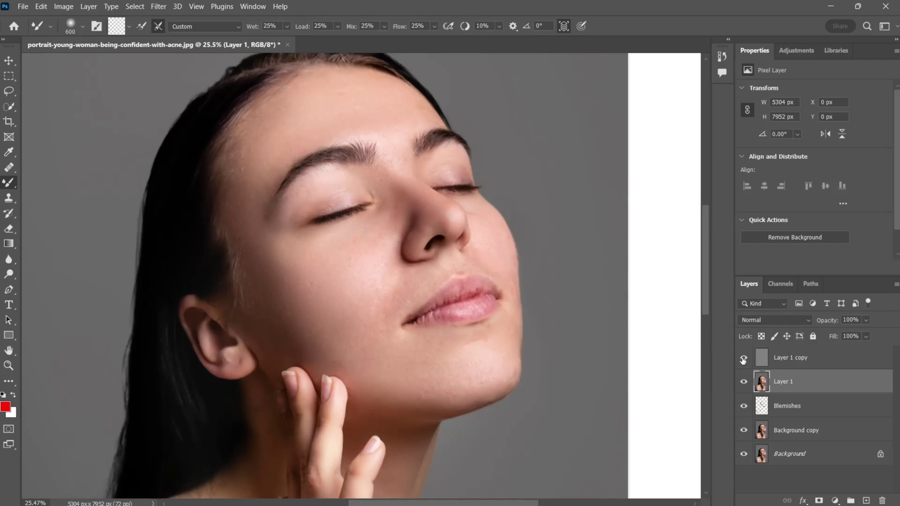
pyautogui.keyDown('shift'); pyautogui.click(801, 359); pyautogui.keyUp('shift')
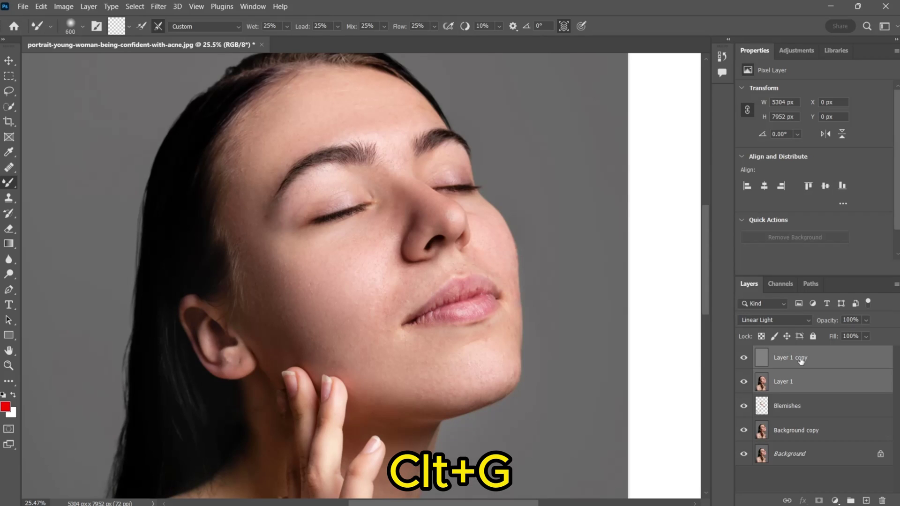
pyautogui.hotkey('ctrl', 'g')
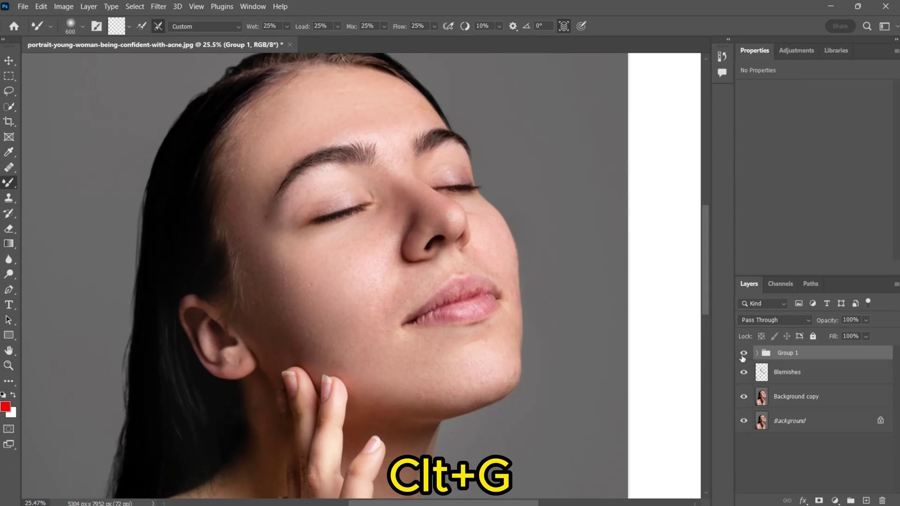
# Step: Toggle Group 1 off and on to compare the smoothing, leaving it visible
pyautogui.click(743, 355)
pyautogui.click(743, 354)
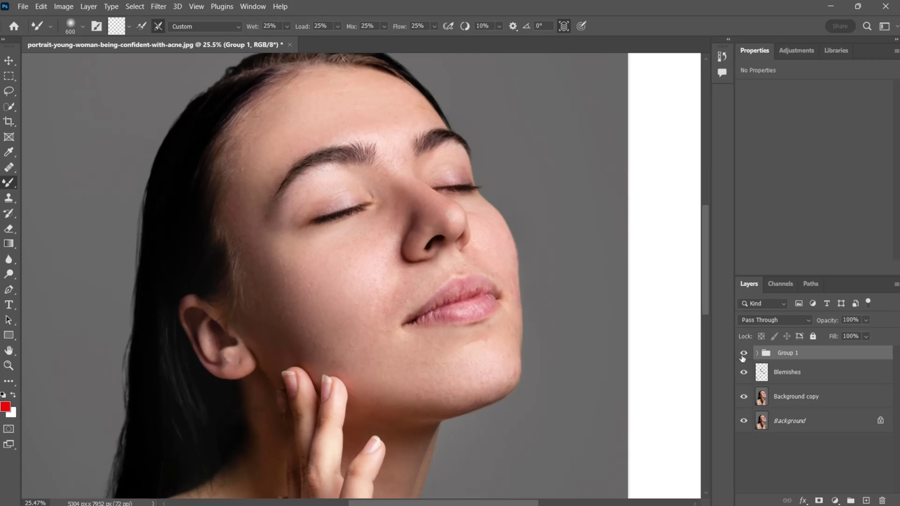
pyautogui.click(743, 354)
pyautogui.click(743, 355)
pyautogui.click(743, 354)
pyautogui.click(743, 355)
pyautogui.scroll(-4, 455, 324)
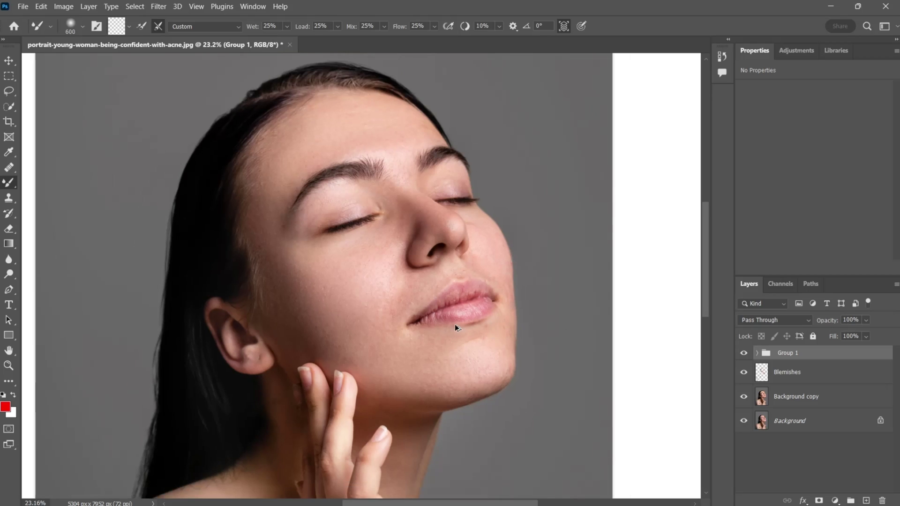
pyautogui.scroll(8, 432, 306)
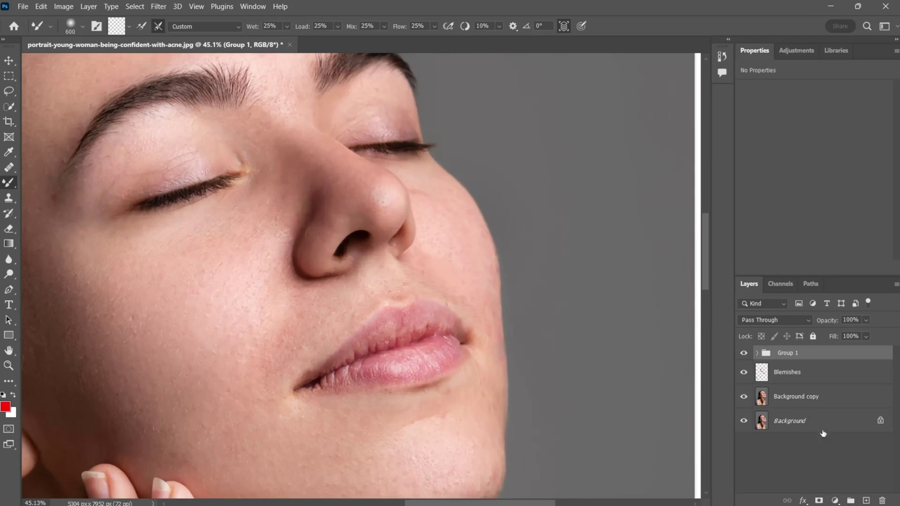
# Step: Add an empty Layer 2 and switch to the Pen tool in path mode
pyautogui.click(865, 501)
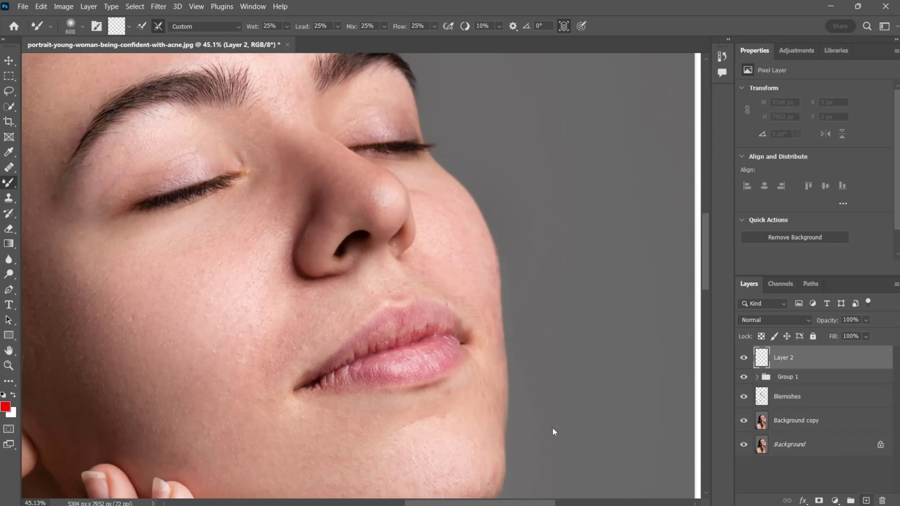
pyautogui.rightClick(4, 293)
pyautogui.click(52, 289)
pyautogui.scroll(2, 383, 331)
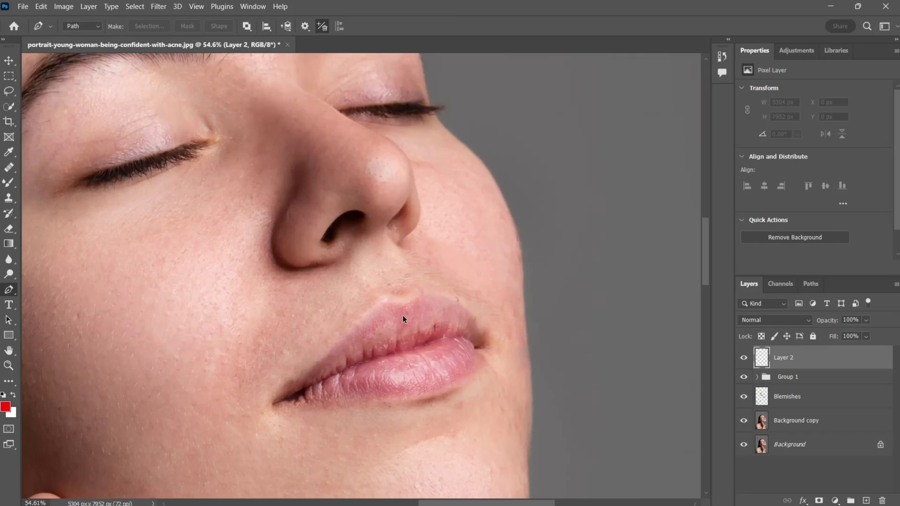
# Step: Trace a closed pen path around the upper and lower lips
pyautogui.click(407, 304)
pyautogui.click(348, 331)
pyautogui.click(314, 366)
pyautogui.click(294, 383)
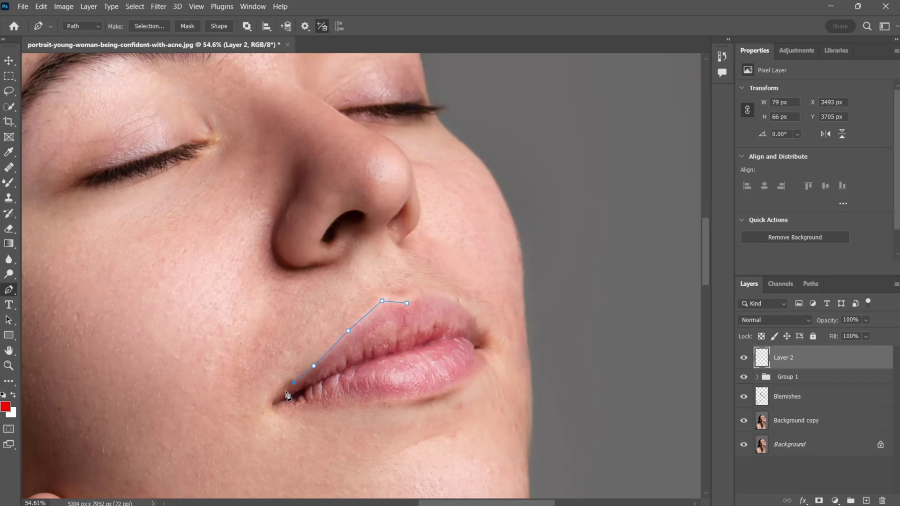
pyautogui.click(326, 404)
pyautogui.click(372, 401)
pyautogui.moveTo(476, 352); pyautogui.dragTo(479, 300)
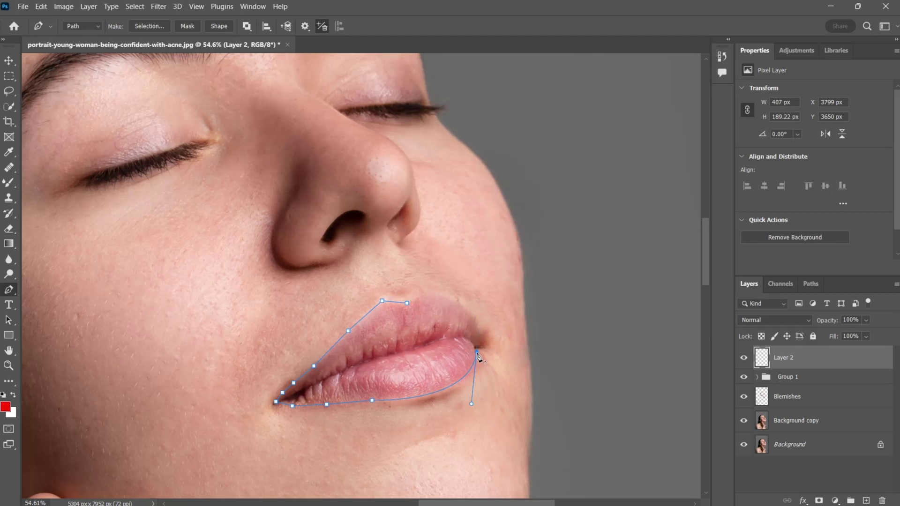
pyautogui.moveTo(477, 353); pyautogui.dragTo(481, 343)
pyautogui.moveTo(458, 305); pyautogui.dragTo(406, 294)
pyautogui.click(408, 303)
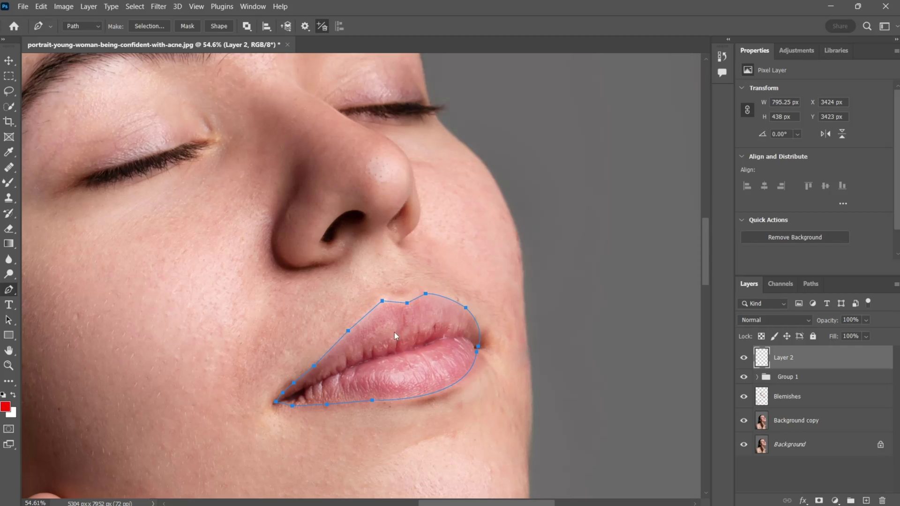
# Step: Turn the lip path into a selection and set the foreground colour to red (ff0b00)
pyautogui.rightClick(394, 333)
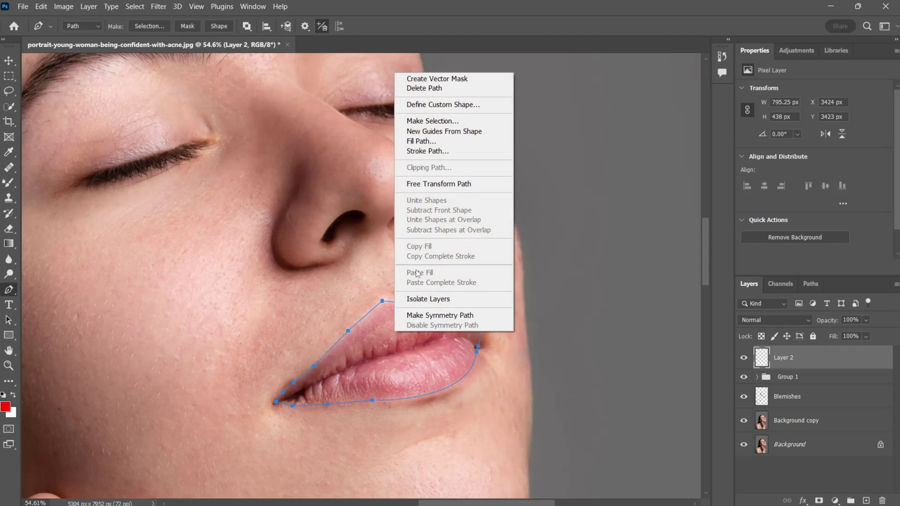
pyautogui.click(431, 121)
pyautogui.click(492, 121)
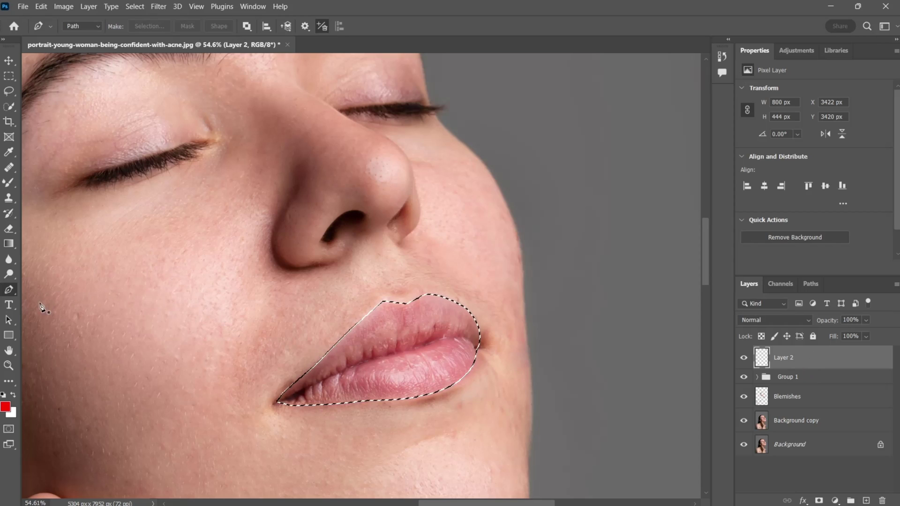
pyautogui.click(5, 408)
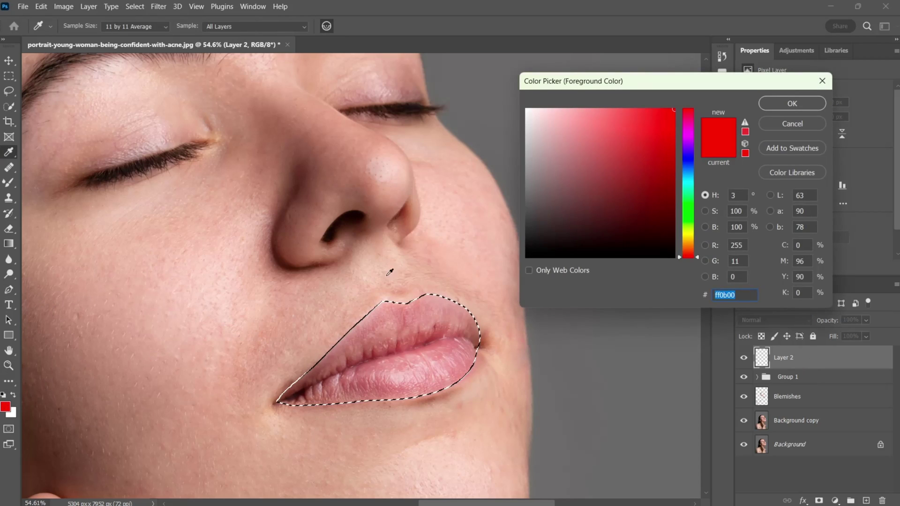
pyautogui.click(762, 107)
# Step: Paint solid red inside the lip selection on Layer 2 with a slightly smaller standard brush
pyautogui.press('p')
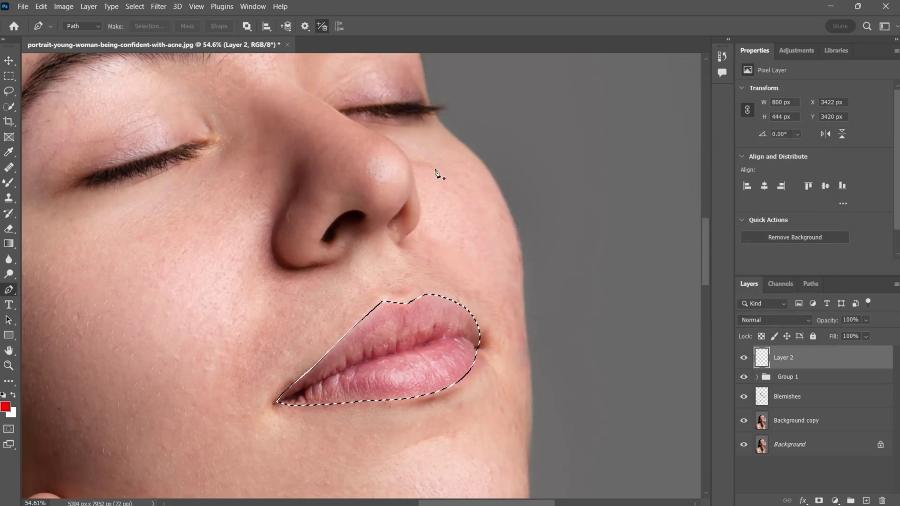
pyautogui.click(6, 185)
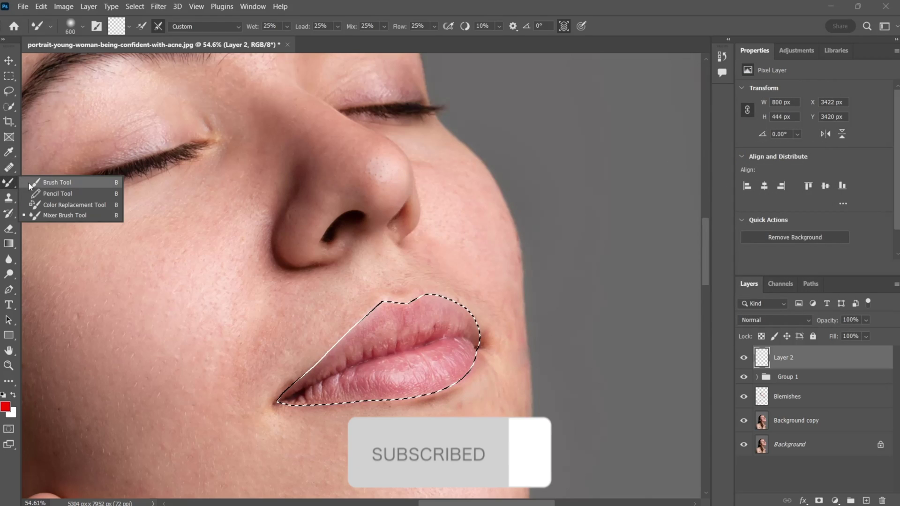
pyautogui.click(70, 179)
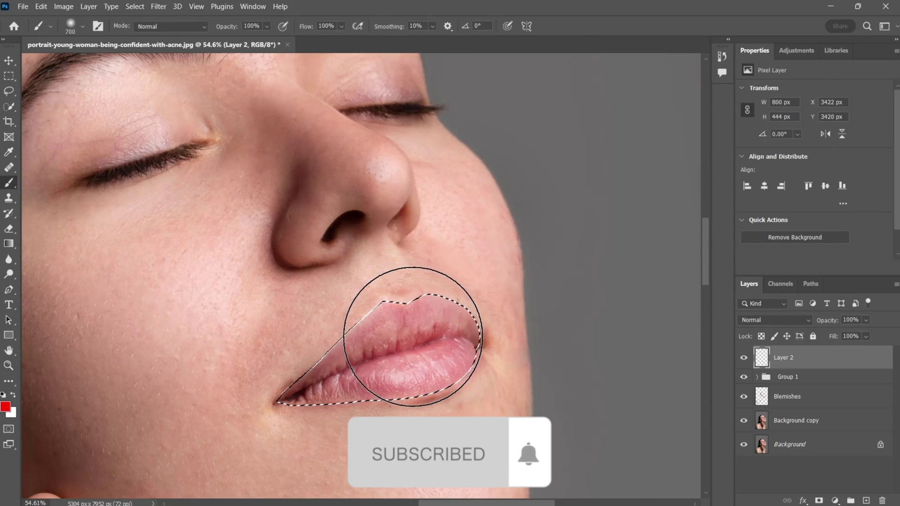
pyautogui.press('[')
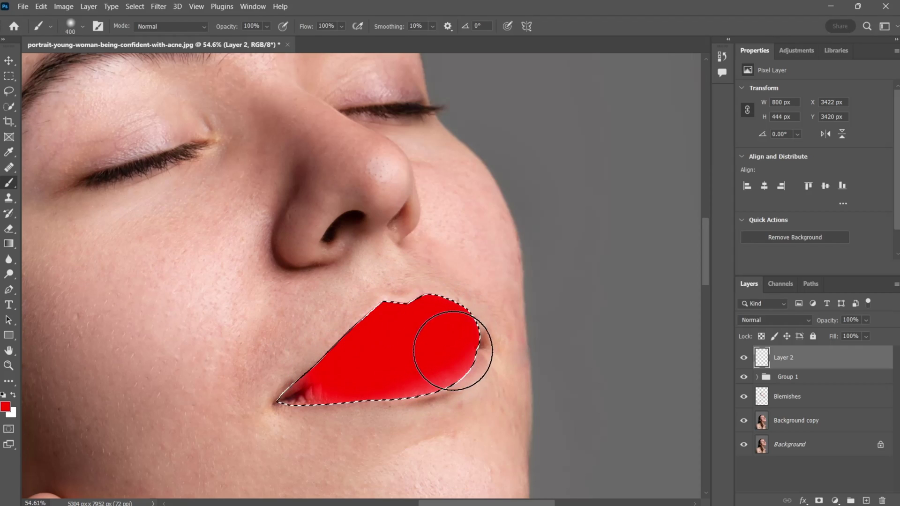
pyautogui.moveTo(450, 355)
pyautogui.mouseDown()
pyautogui.moveTo(346, 385)
pyautogui.moveTo(249, 381)
pyautogui.mouseUp()
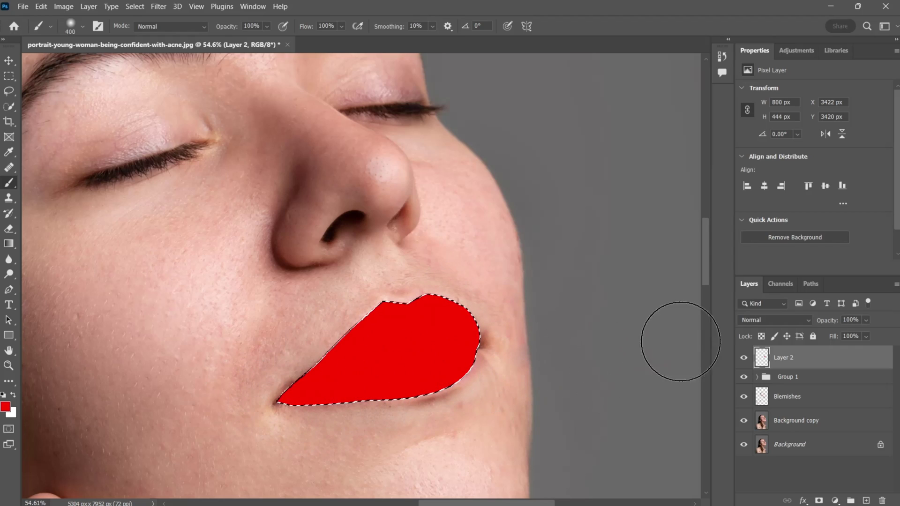
# Step: Blend the red lip layer as Multiply at 20% opacity and clear the selection
pyautogui.click(749, 320)
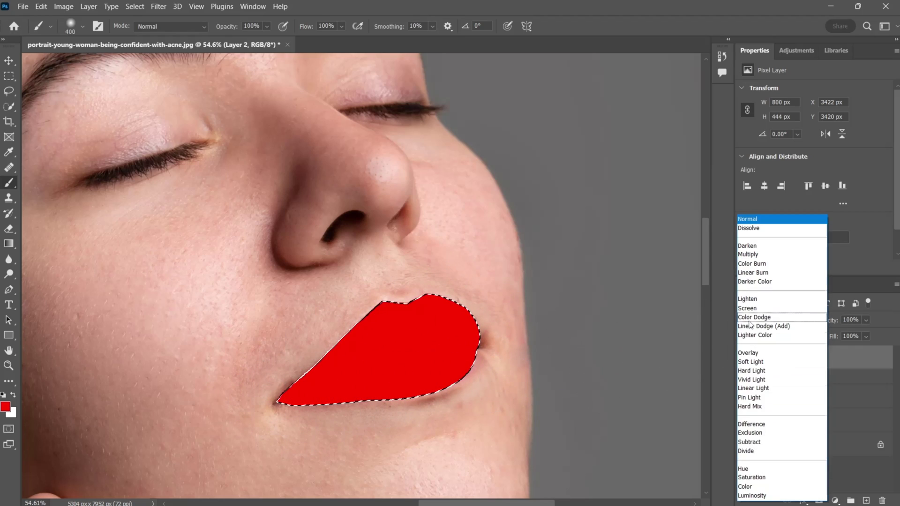
pyautogui.click(746, 255)
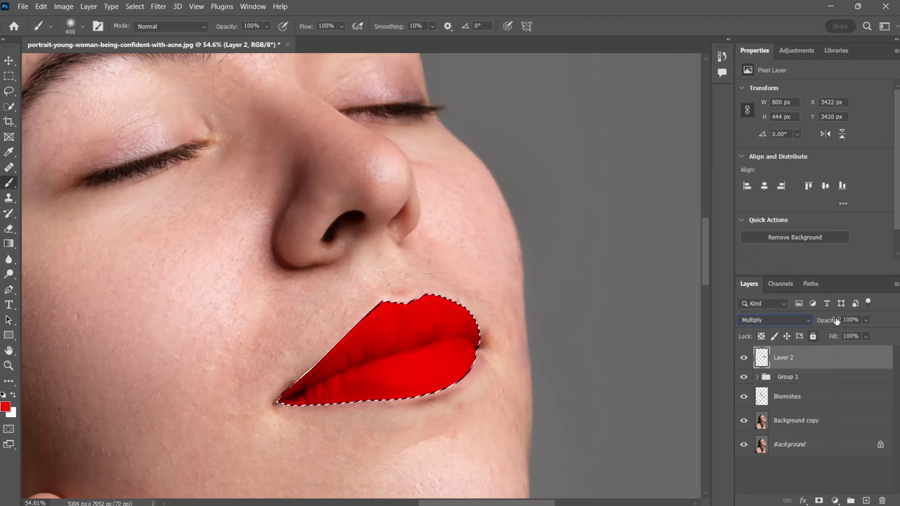
pyautogui.moveTo(702, 325)
pyautogui.mouseDown()
pyautogui.moveTo(683, 325)
pyautogui.moveTo(696, 328)
pyautogui.mouseUp()
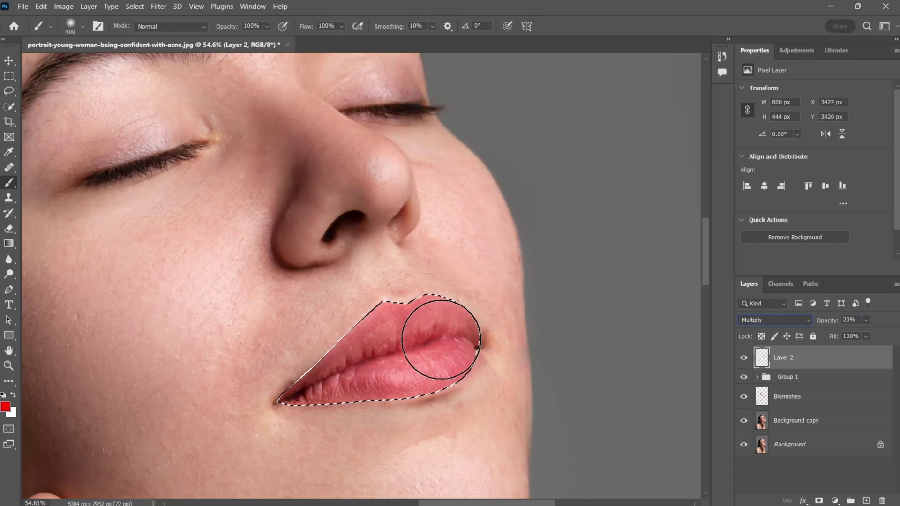
pyautogui.hotkey('ctrl', 'd')
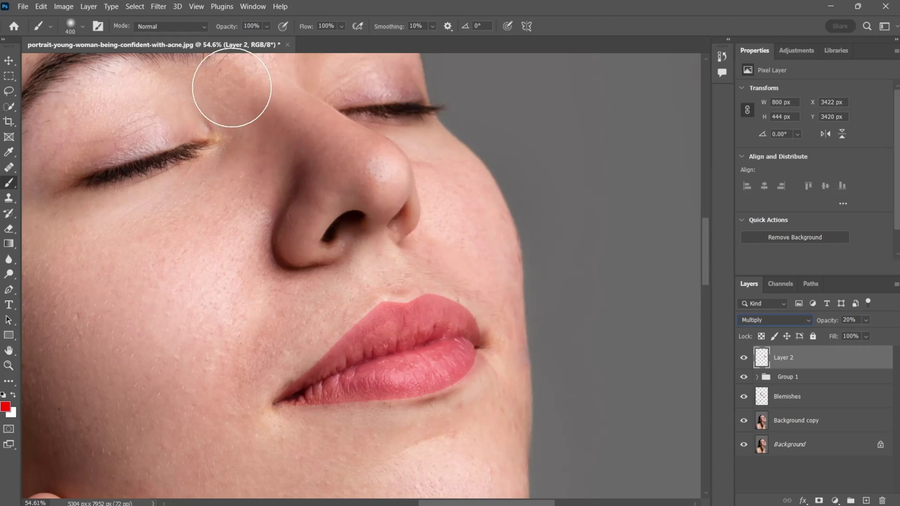
# Step: Apply a Gaussian Blur with a 4.5-pixel radius to the lip colour layer
pyautogui.click(154, 8)
pyautogui.moveTo(186, 149)
pyautogui.click(328, 191)
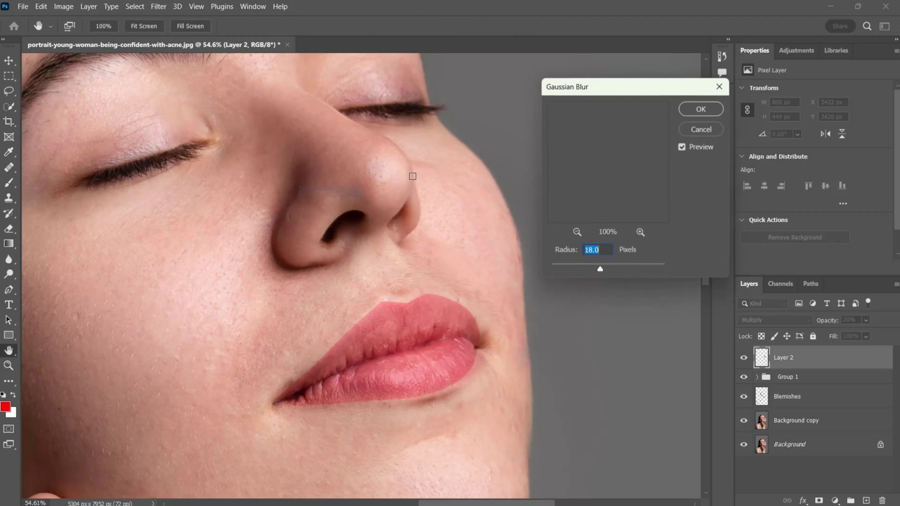
pyautogui.click(575, 265)
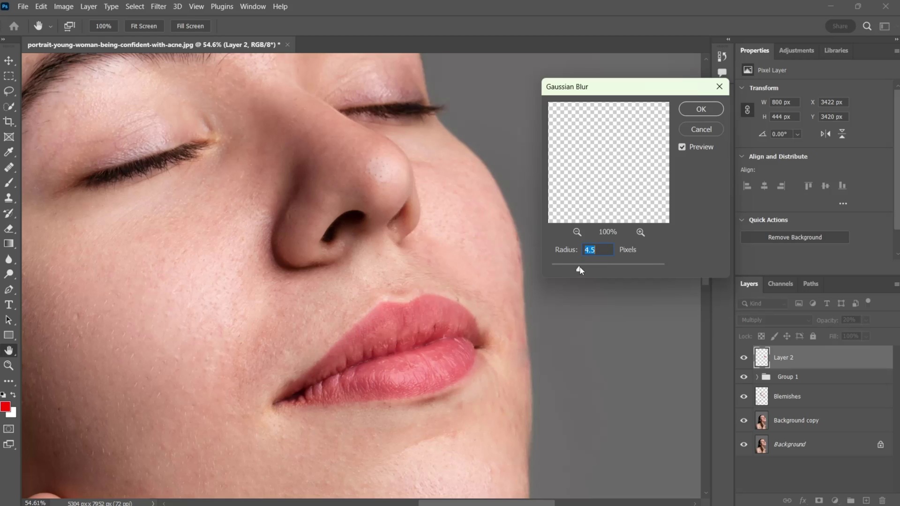
pyautogui.moveTo(580, 267); pyautogui.dragTo(583, 267)
pyautogui.click(701, 109)
# Step: Toggle the blurred lip tint layer off and on to compare, leaving it visible
pyautogui.press('b')
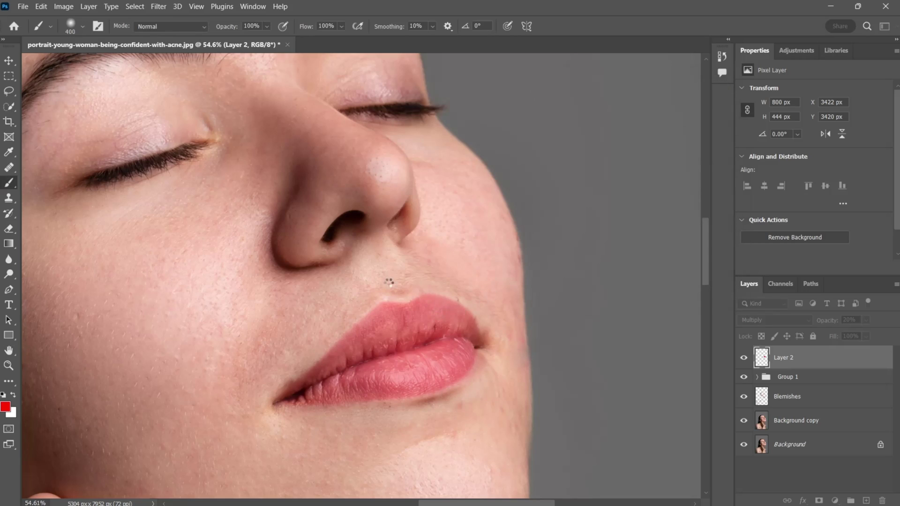
pyautogui.scroll(-5, 387, 280)
pyautogui.hscroll(-3, 386, 280)
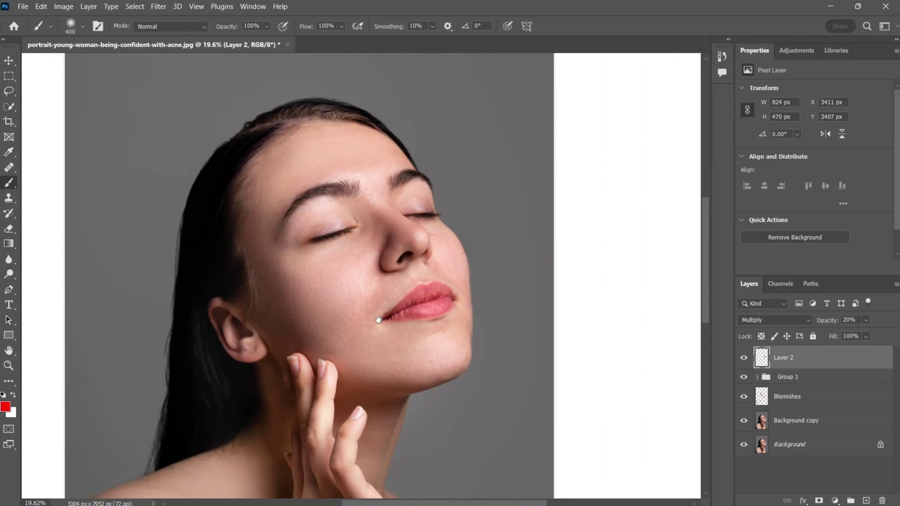
pyautogui.click(748, 359)
pyautogui.click(746, 359)
pyautogui.click(745, 360)
pyautogui.click(745, 359)
pyautogui.click(745, 360)
pyautogui.click(745, 359)
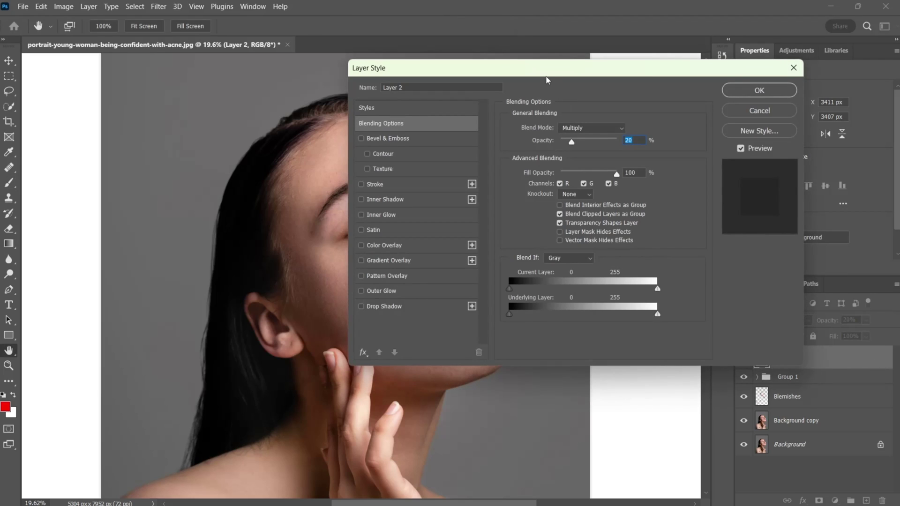
# Step: Fade the lip tint out of underlying highlights and shadows with Blend If sliders (0/50, 171/255)
pyautogui.moveTo(547, 80); pyautogui.dragTo(713, 74)
pyautogui.moveTo(819, 308); pyautogui.dragTo(774, 313)
pyautogui.moveTo(673, 308); pyautogui.dragTo(702, 311)
# Step: Confirm the lip Blend If settings and stamp all visible layers into new Layer 3
pyautogui.moveTo(797, 61); pyautogui.dragTo(723, 64)
pyautogui.click(852, 89)
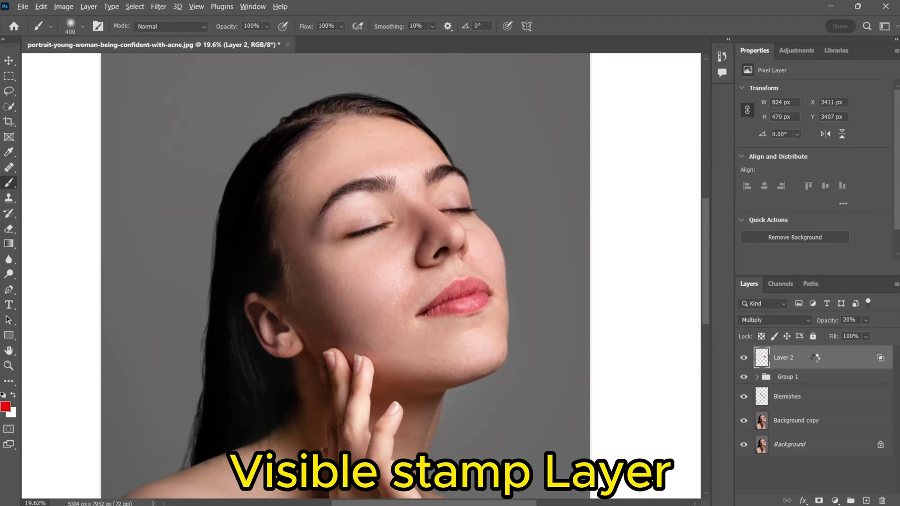
pyautogui.hotkey('ctrl', 'shift', 'alt', 'e')
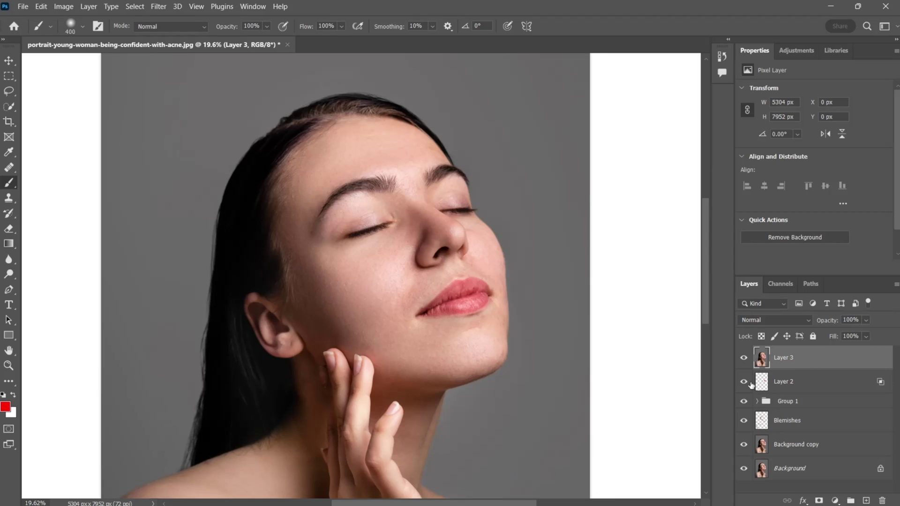
# Step: Add a Color Lookup layer, settle on the FallColors.look LUT, and fade it to 0% opacity
pyautogui.click(835, 500)
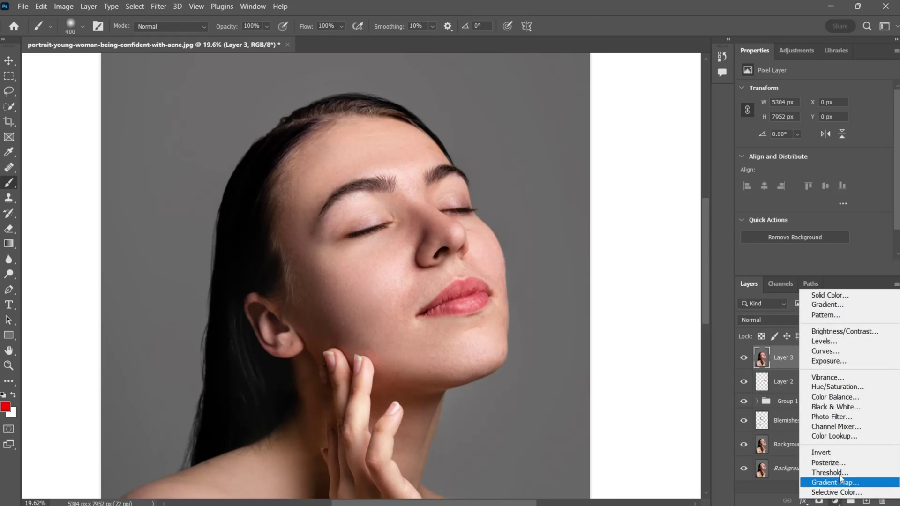
pyautogui.click(837, 434)
pyautogui.click(797, 92)
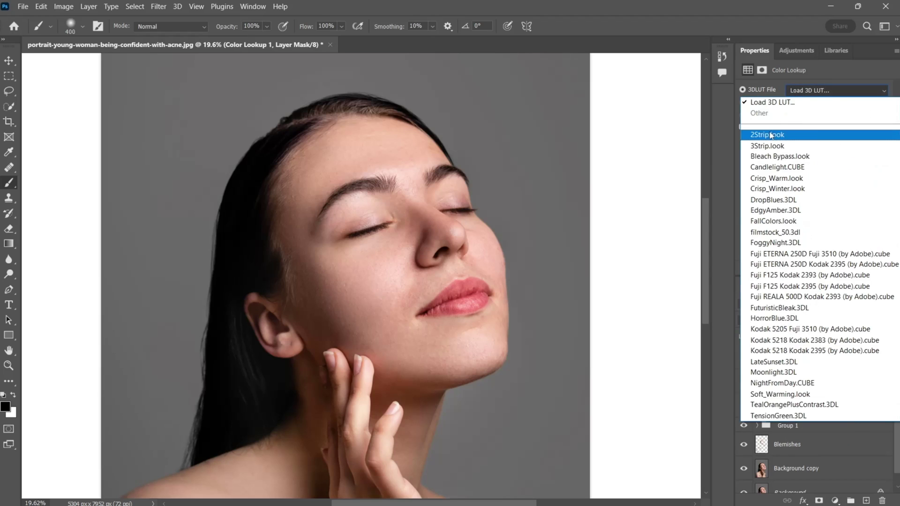
pyautogui.click(801, 101)
pyautogui.press('Down')
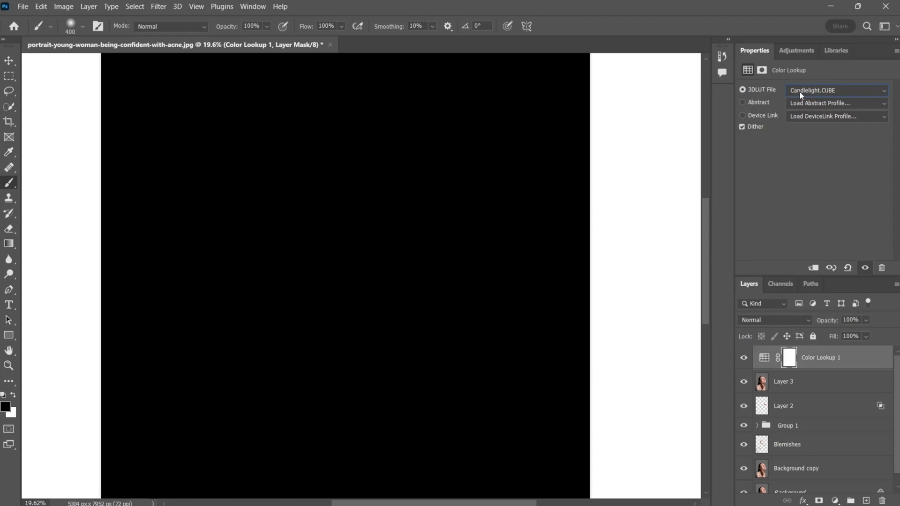
pyautogui.press('Down')
pyautogui.press('Down')
pyautogui.press('Down')
pyautogui.press('Down')
pyautogui.press('Down')
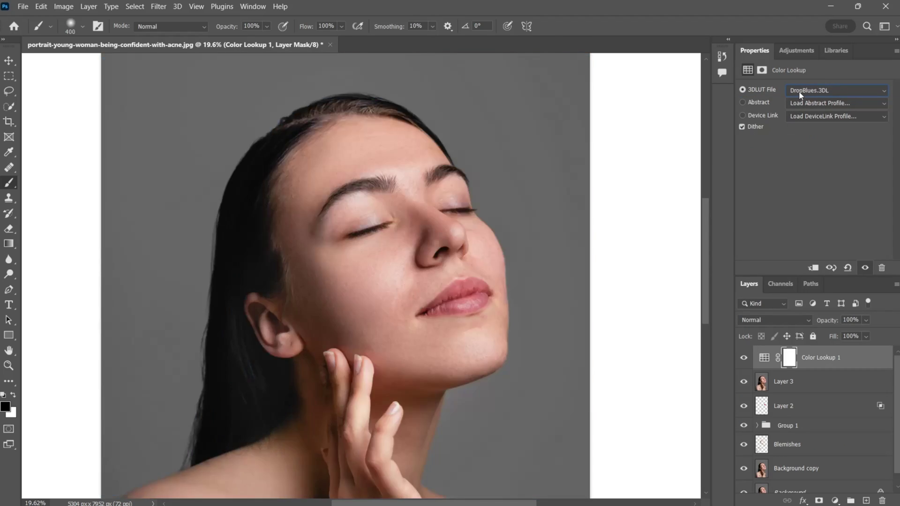
pyautogui.press('Down')
pyautogui.press('Down')
pyautogui.press('Up')
pyautogui.press('Up')
pyautogui.press('Up')
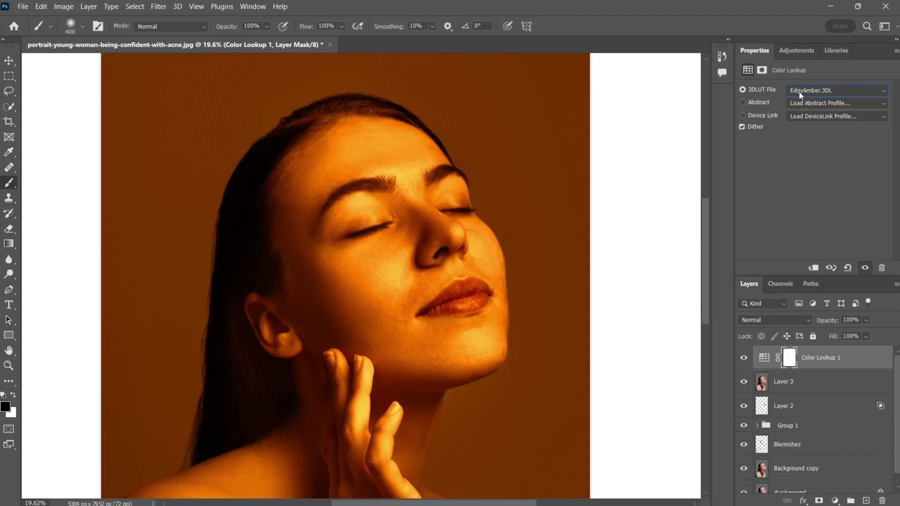
pyautogui.press('Down')
pyautogui.moveTo(828, 321); pyautogui.dragTo(685, 323)
# Step: Add a second Color Lookup with the Crisp_Winter.look LUT at 39% opacity
pyautogui.click(835, 500)
pyautogui.click(818, 454)
pyautogui.click(812, 91)
pyautogui.click(806, 173)
pyautogui.moveTo(825, 324); pyautogui.dragTo(649, 319)
# Step: Add a third Color Lookup with the Kodak 5218 Kodak 2395 teal-orange LUT at 15% opacity
pyautogui.click(835, 501)
pyautogui.click(820, 446)
pyautogui.click(812, 90)
pyautogui.click(806, 191)
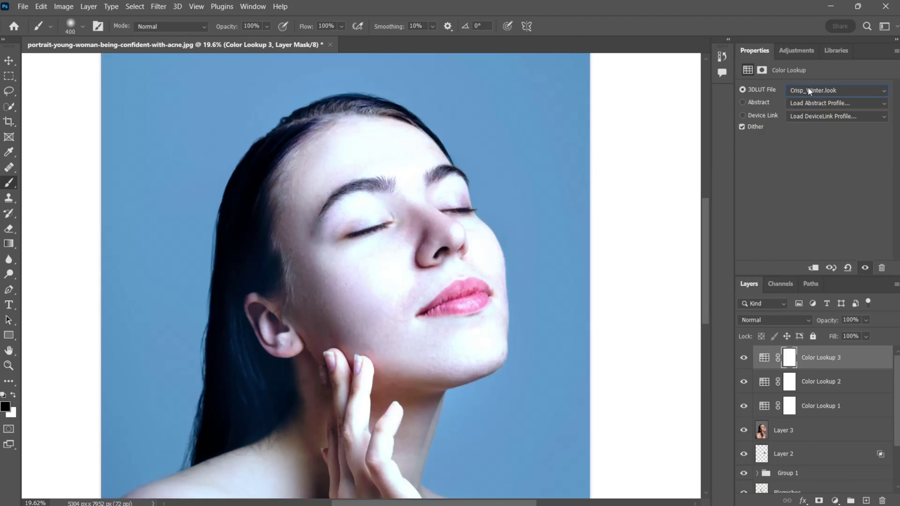
pyautogui.press('Down')
pyautogui.press('Down')
pyautogui.press('Down')
pyautogui.press('Down')
pyautogui.press('Down')
pyautogui.press('Down')
pyautogui.press('Down')
pyautogui.press('Down')
pyautogui.press('Down')
pyautogui.press('Down')
pyautogui.press('Down')
pyautogui.press('Down')
pyautogui.press('Down')
pyautogui.press('Down')
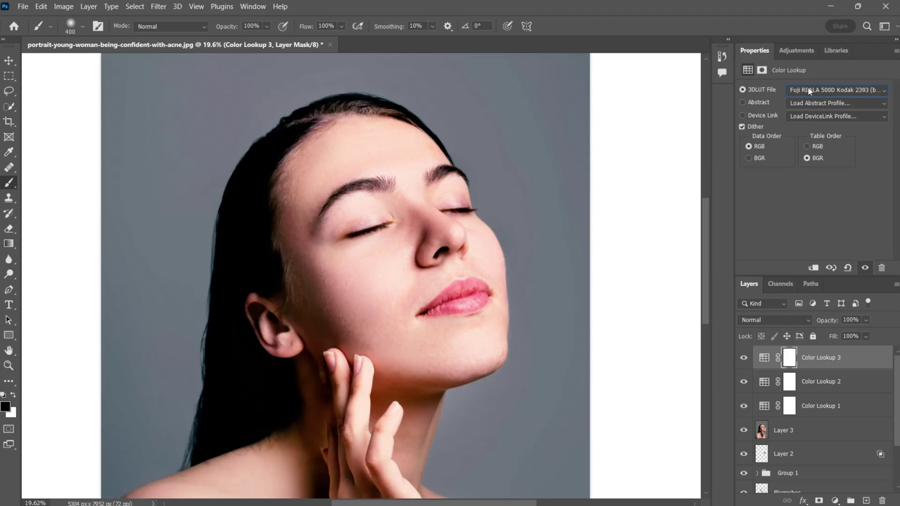
pyautogui.press('Down')
pyautogui.press('Down')
pyautogui.press('Down')
pyautogui.press('Down')
pyautogui.press('Down')
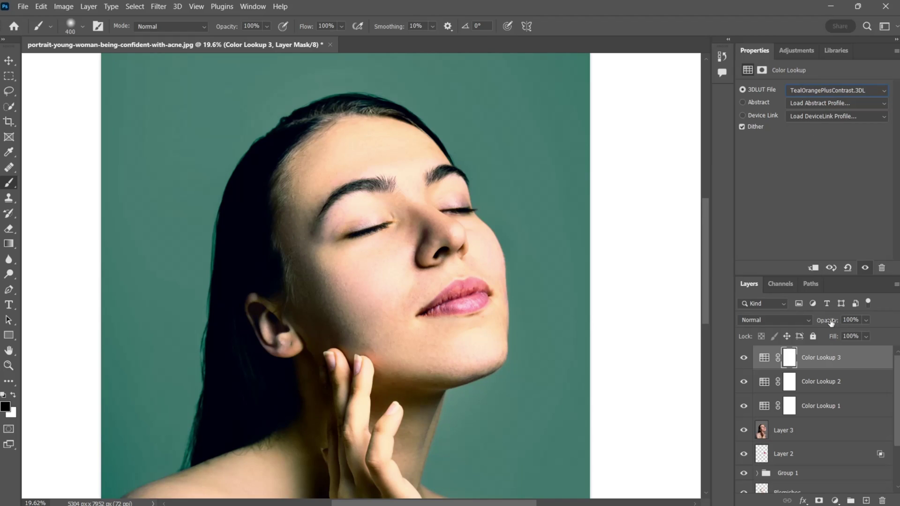
pyautogui.moveTo(830, 322); pyautogui.dragTo(540, 322)
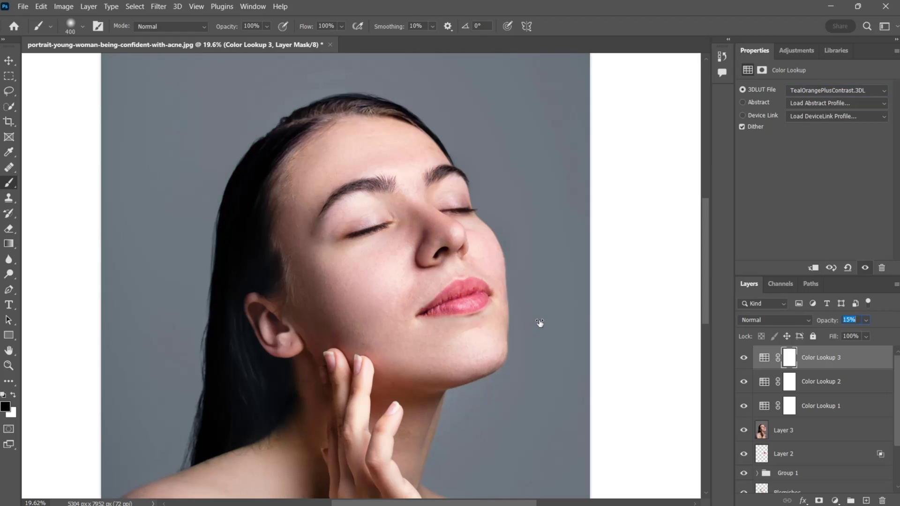
# Step: Add a fourth Color Lookup with Fuji F125 Kodak 2393 at 24%, then select all four lookups
pyautogui.click(835, 500)
pyautogui.click(813, 488)
pyautogui.click(801, 91)
pyautogui.click(816, 201)
pyautogui.press('Down')
pyautogui.press('Down')
pyautogui.press('Down')
pyautogui.press('Down')
pyautogui.press('Down')
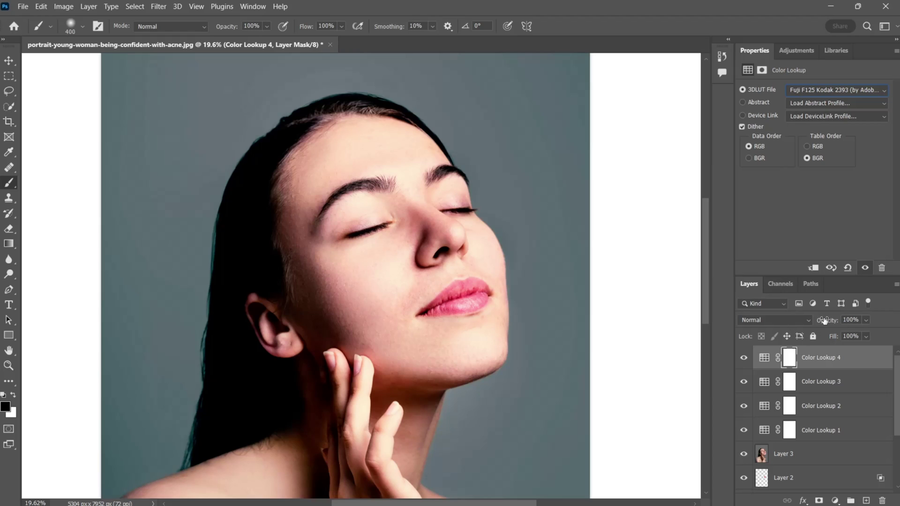
pyautogui.moveTo(824, 321); pyautogui.dragTo(628, 323)
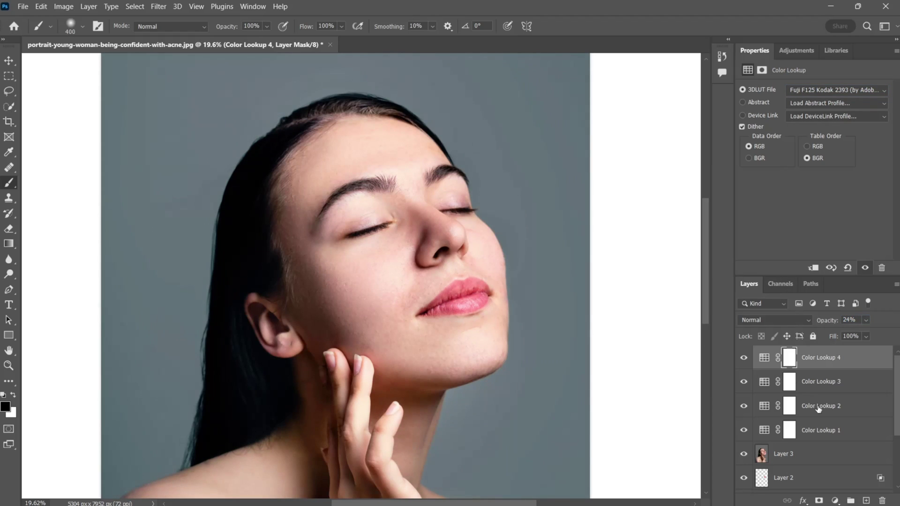
pyautogui.keyDown('shift'); pyautogui.click(826, 430); pyautogui.keyUp('shift')
# Step: Group the lookups into a faded Group 2 and add a Curves layer auto-corrected with Find Dark & Light Colors
pyautogui.hotkey('ctrl', 'g')
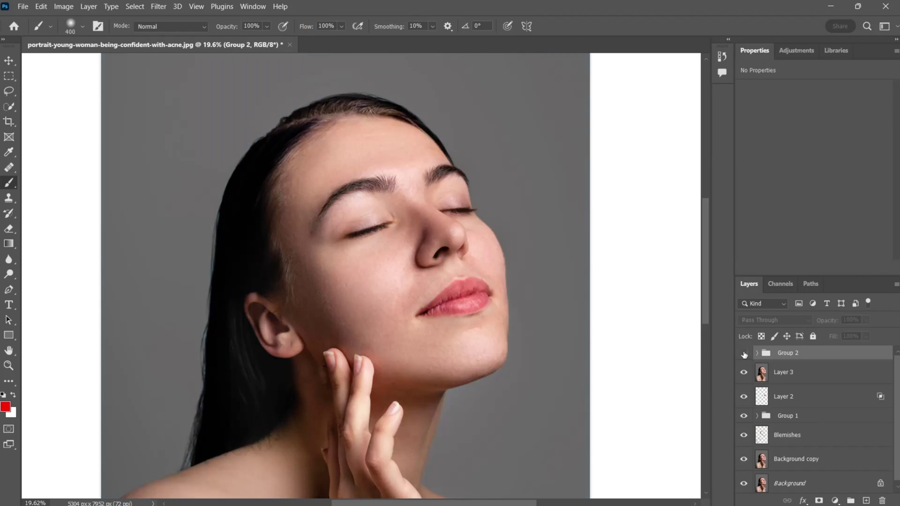
pyautogui.moveTo(826, 321); pyautogui.dragTo(631, 319)
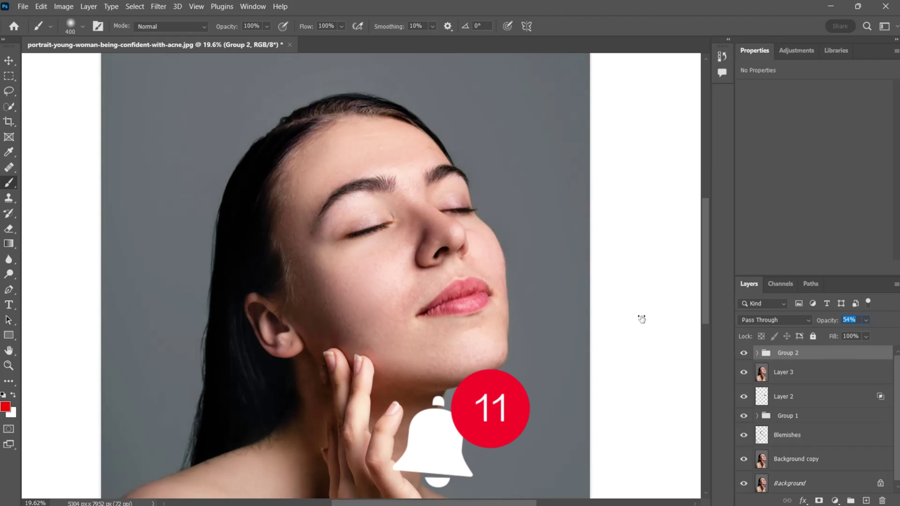
pyautogui.click(835, 500)
pyautogui.click(825, 358)
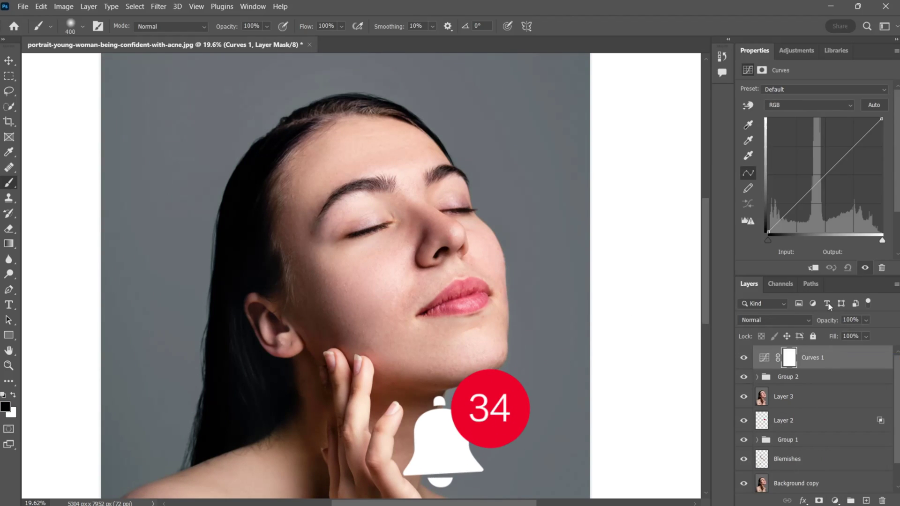
pyautogui.click(896, 51)
pyautogui.click(810, 143)
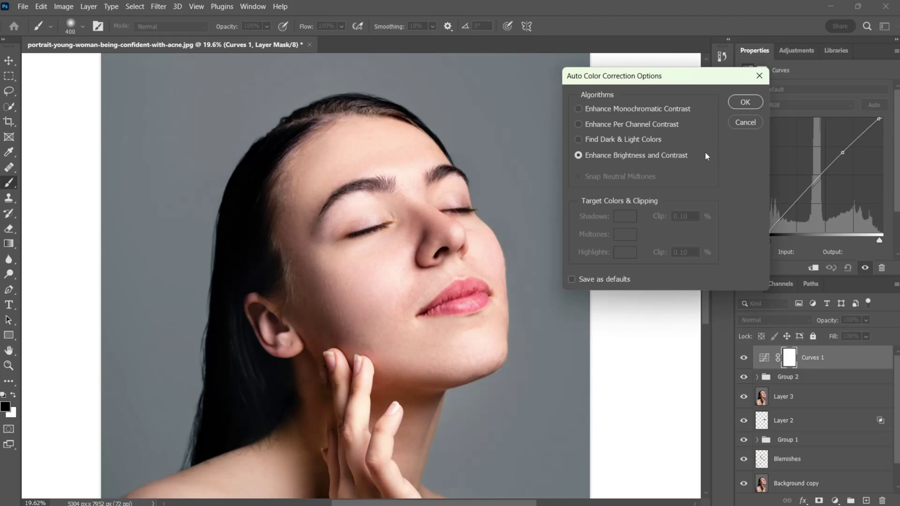
pyautogui.click(595, 137)
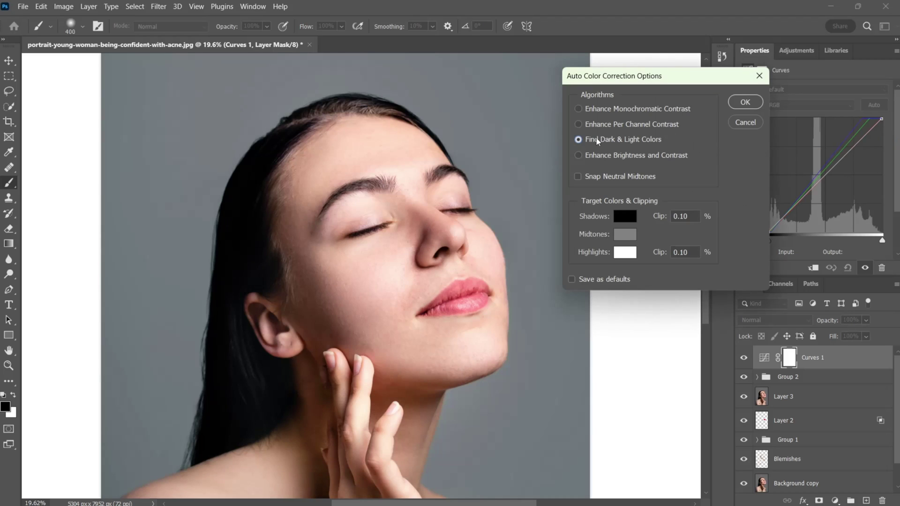
pyautogui.click(745, 102)
# Step: Reduce the Curves correction to 40% opacity, toggling it to compare before and after
pyautogui.click(743, 358)
pyautogui.click(744, 358)
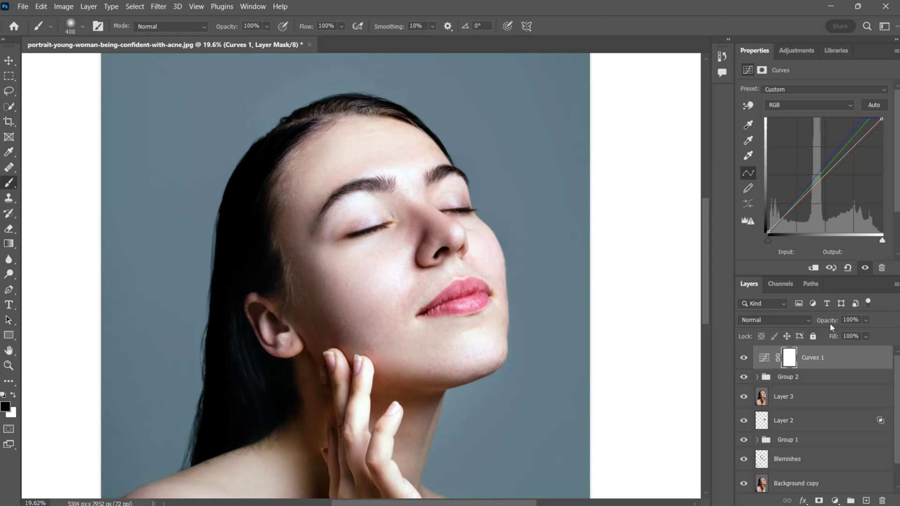
pyautogui.moveTo(828, 325); pyautogui.dragTo(655, 327)
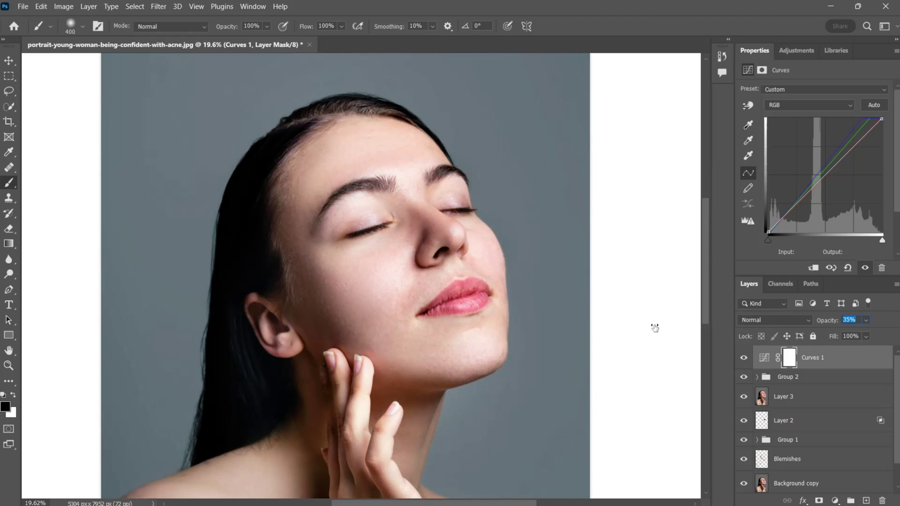
pyautogui.click(743, 358)
pyautogui.click(744, 359)
pyautogui.scroll(-1, 764, 406)
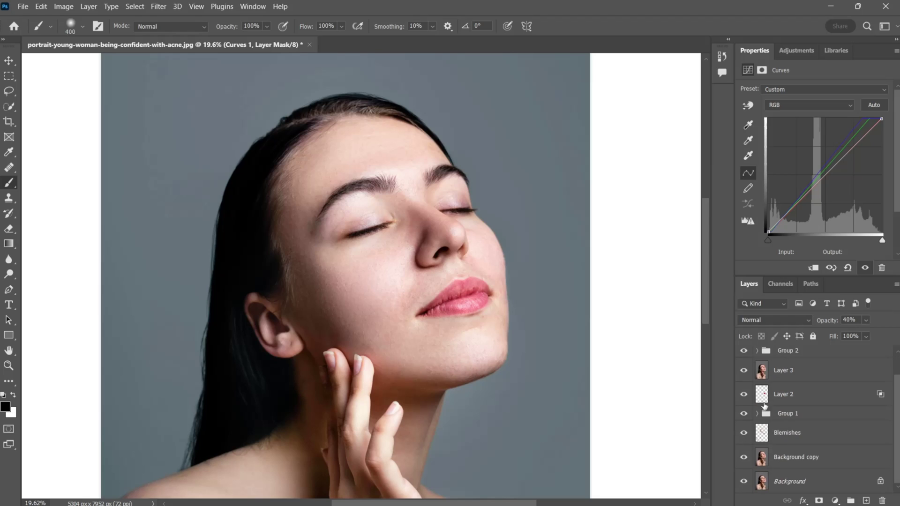
pyautogui.keyDown('alt'); pyautogui.click(744, 483); pyautogui.keyUp('alt')
pyautogui.keyDown('alt'); pyautogui.click(744, 483); pyautogui.keyUp('alt')
pyautogui.keyDown('alt'); pyautogui.click(744, 483); pyautogui.keyUp('alt')
pyautogui.keyDown('alt'); pyautogui.click(744, 483); pyautogui.keyUp('alt')
pyautogui.scroll(-5, 508, 323)
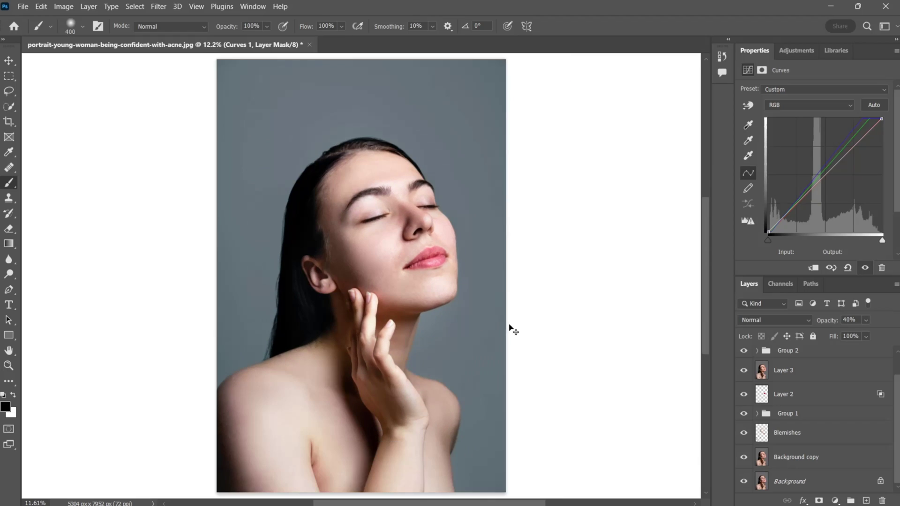
pyautogui.scroll(1, 766, 379)
pyautogui.scroll(-1, 769, 436)
pyautogui.keyDown('alt'); pyautogui.click(744, 483); pyautogui.keyUp('alt')
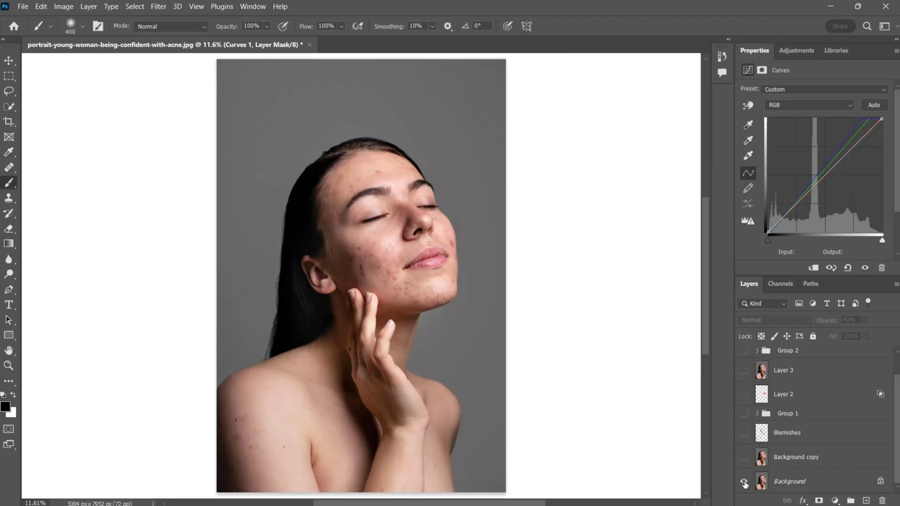
pyautogui.keyDown('alt'); pyautogui.click(744, 482); pyautogui.keyUp('alt')
pyautogui.keyDown('alt'); pyautogui.click(744, 483); pyautogui.keyUp('alt')
pyautogui.keyDown('alt'); pyautogui.click(744, 482); pyautogui.keyUp('alt')
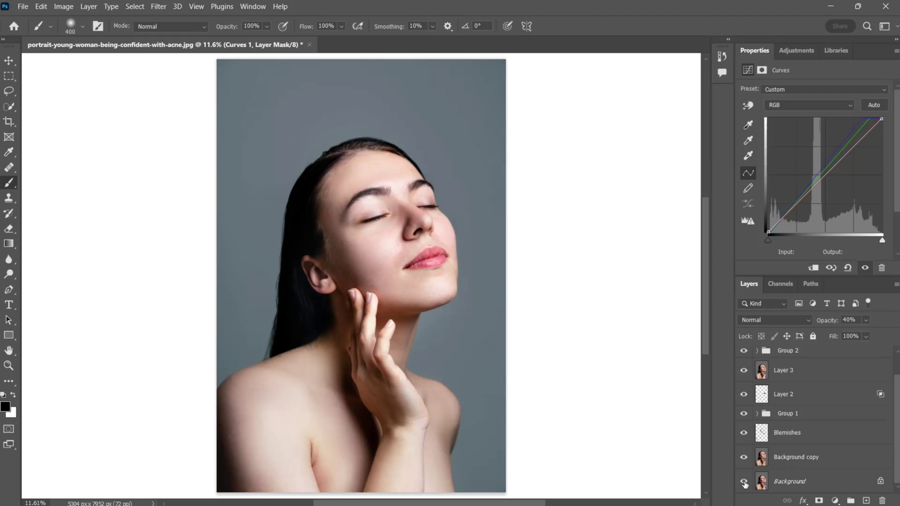
pyautogui.keyDown('alt'); pyautogui.click(743, 482); pyautogui.keyUp('alt')
pyautogui.keyDown('alt'); pyautogui.click(744, 482); pyautogui.keyUp('alt')
pyautogui.scroll(3, 408, 234)
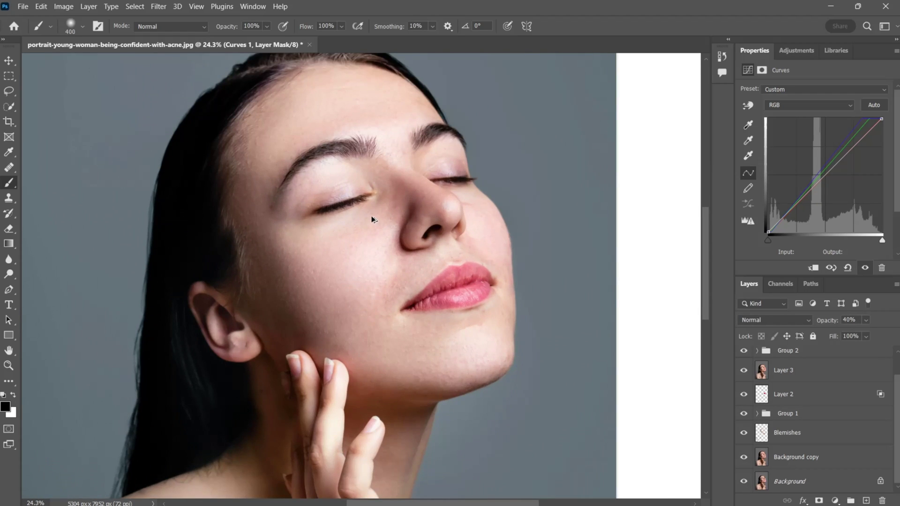
pyautogui.scroll(2, 388, 238)
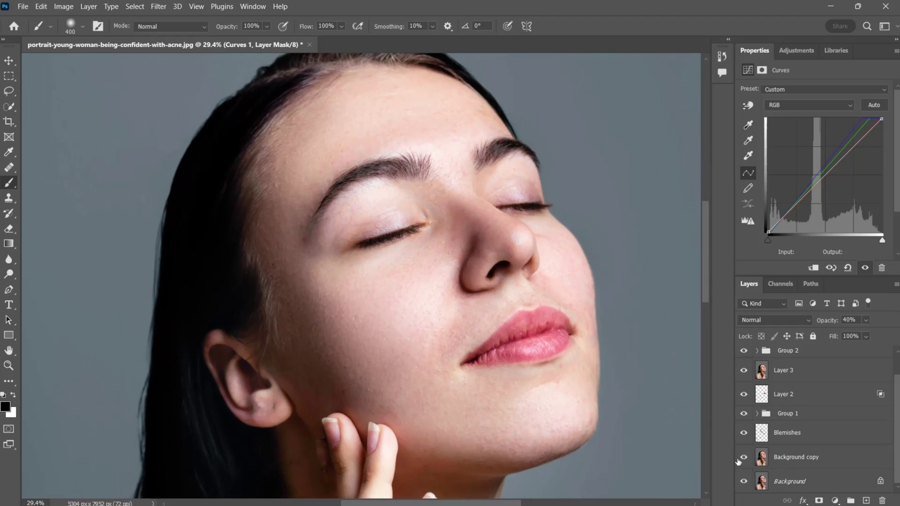
pyautogui.keyDown('alt'); pyautogui.click(744, 482); pyautogui.keyUp('alt')
pyautogui.keyDown('alt'); pyautogui.click(744, 482); pyautogui.keyUp('alt')
pyautogui.keyDown('alt'); pyautogui.click(743, 482); pyautogui.keyUp('alt')
pyautogui.keyDown('alt'); pyautogui.click(744, 483); pyautogui.keyUp('alt')
pyautogui.scroll(2, 818, 432)
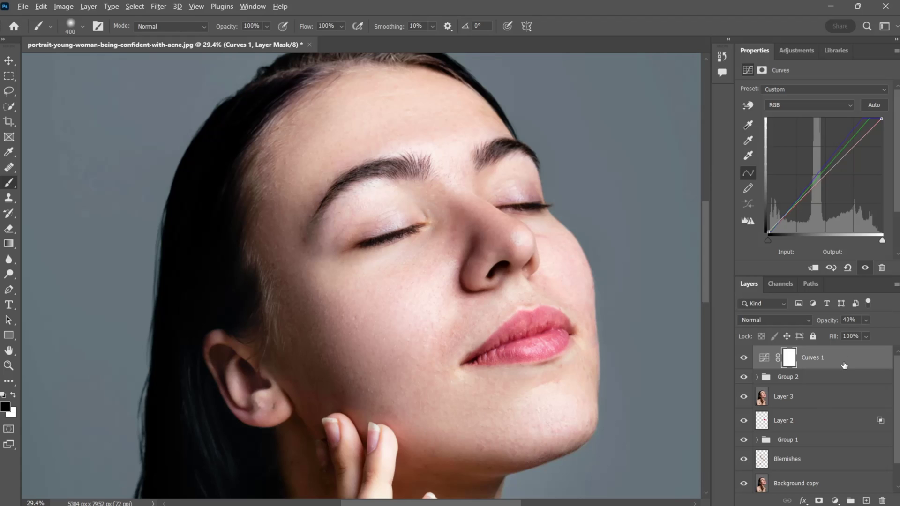
# Step: Stamp visible layers into Layer 4 and apply Unsharp Mask with a 4.0-pixel radius
pyautogui.hotkey('ctrl', 'shift', 'alt', 'e')
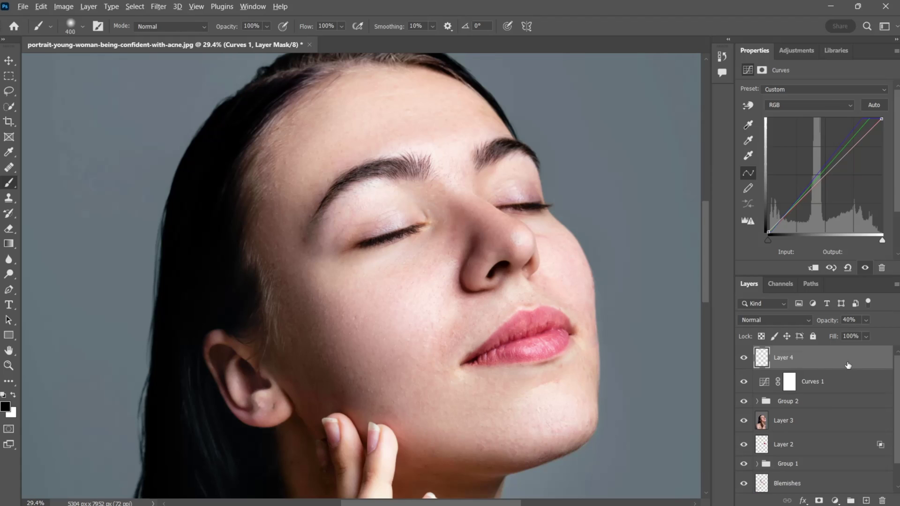
pyautogui.click(159, 7)
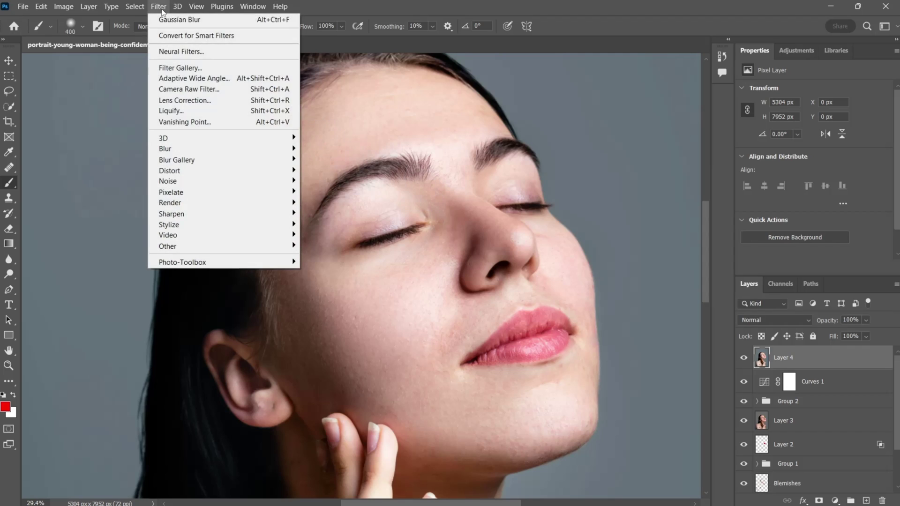
pyautogui.moveTo(176, 219)
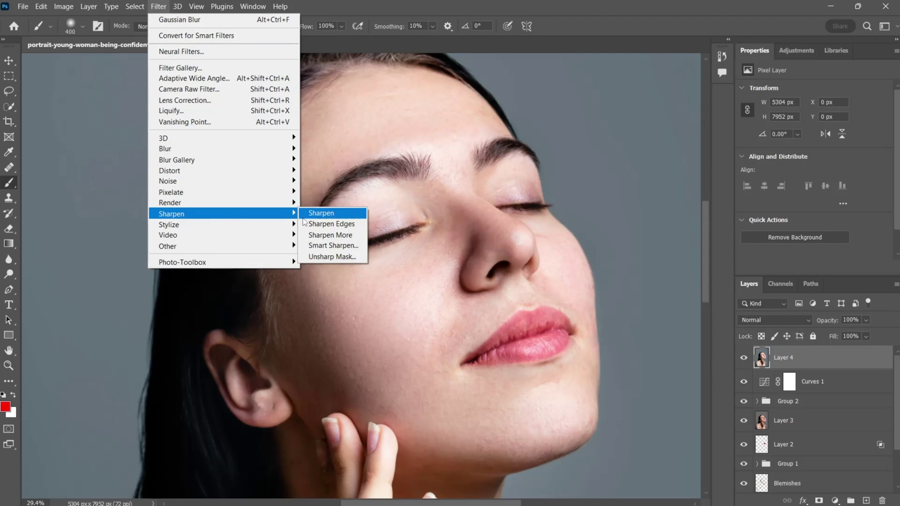
pyautogui.click(326, 257)
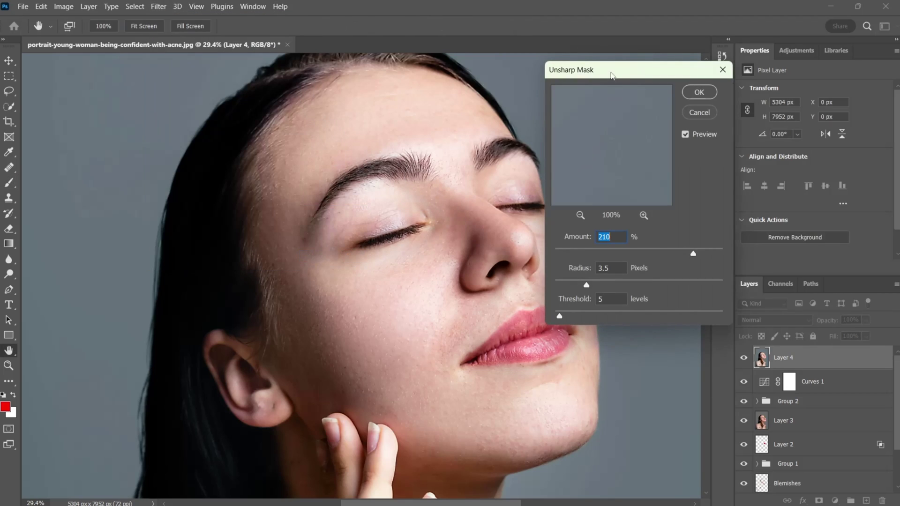
pyautogui.moveTo(611, 74); pyautogui.dragTo(681, 78)
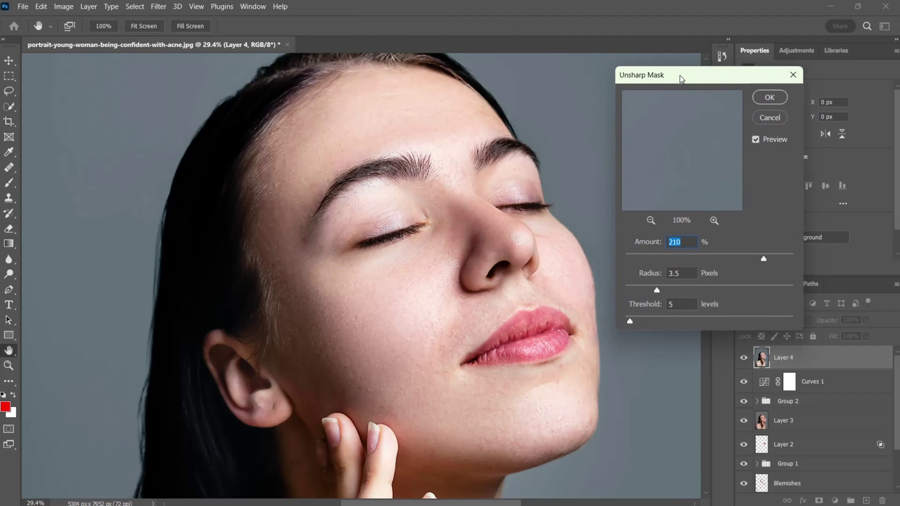
pyautogui.click(683, 289)
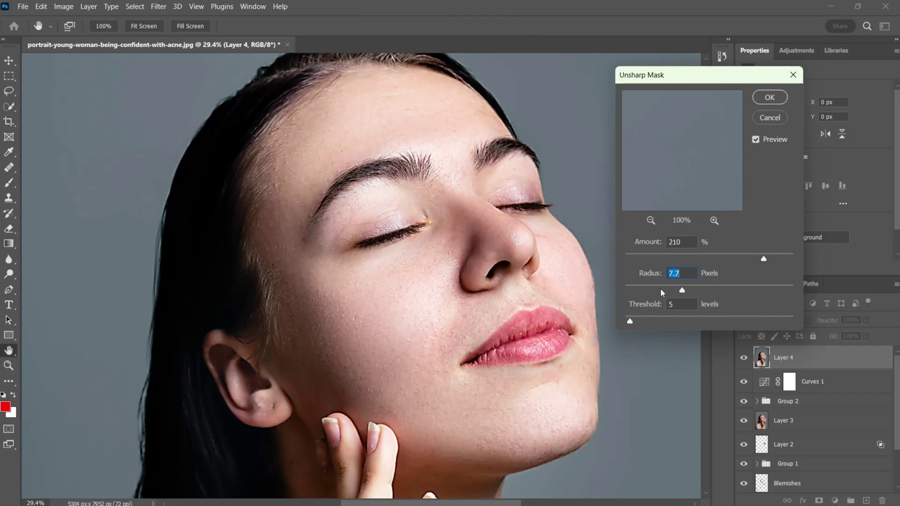
pyautogui.click(660, 291)
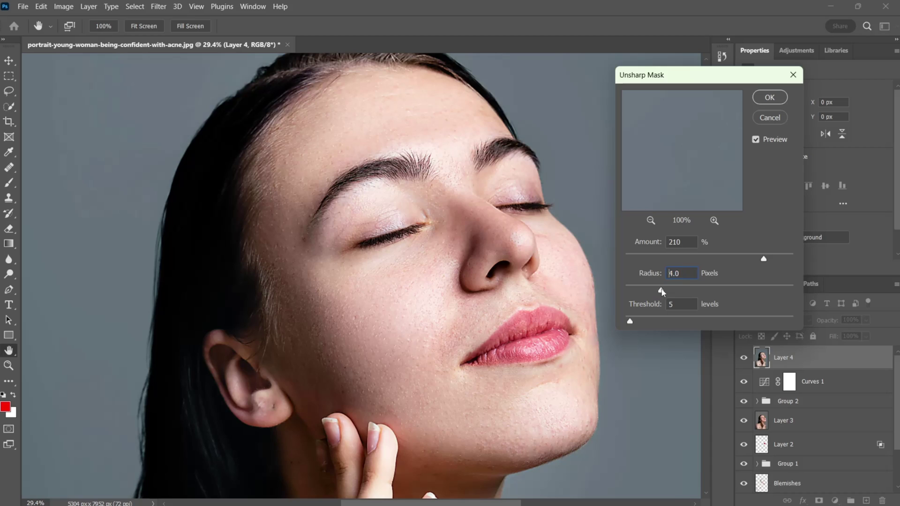
pyautogui.click(661, 291)
# Step: Tune the Unsharp Mask amount to about 192%, previewing the effect on the cheek skin
pyautogui.moveTo(773, 259); pyautogui.dragTo(746, 261)
pyautogui.click(426, 278)
pyautogui.click(443, 257)
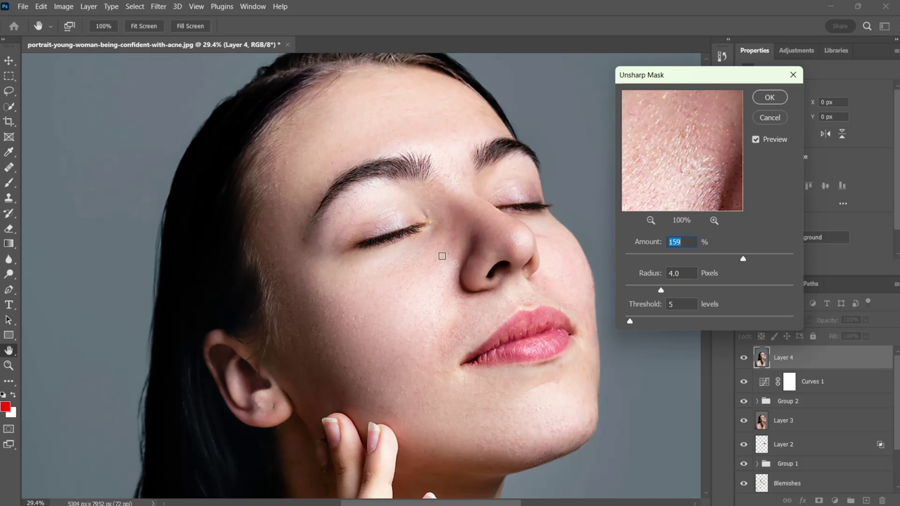
pyautogui.click(403, 300)
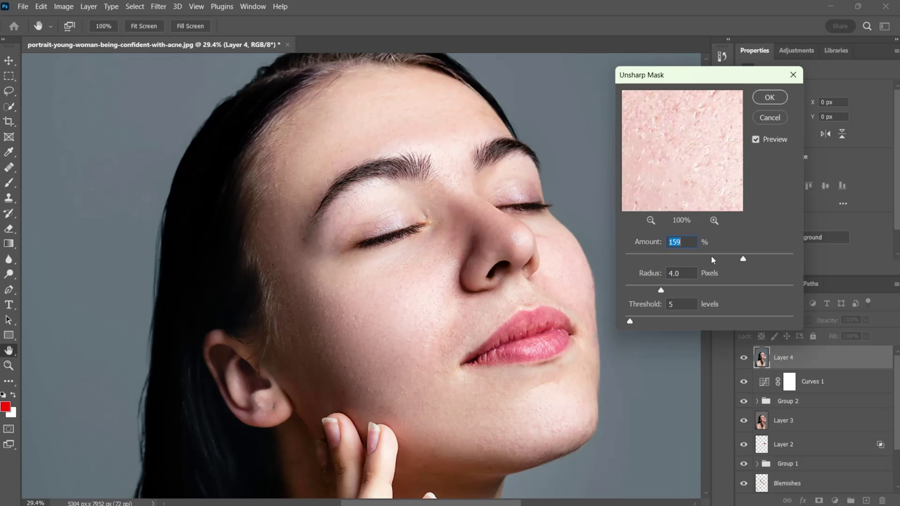
pyautogui.write('30')
pyautogui.moveTo(708, 259); pyautogui.dragTo(761, 261)
pyautogui.moveTo(762, 261); pyautogui.dragTo(759, 260)
pyautogui.click(770, 97)
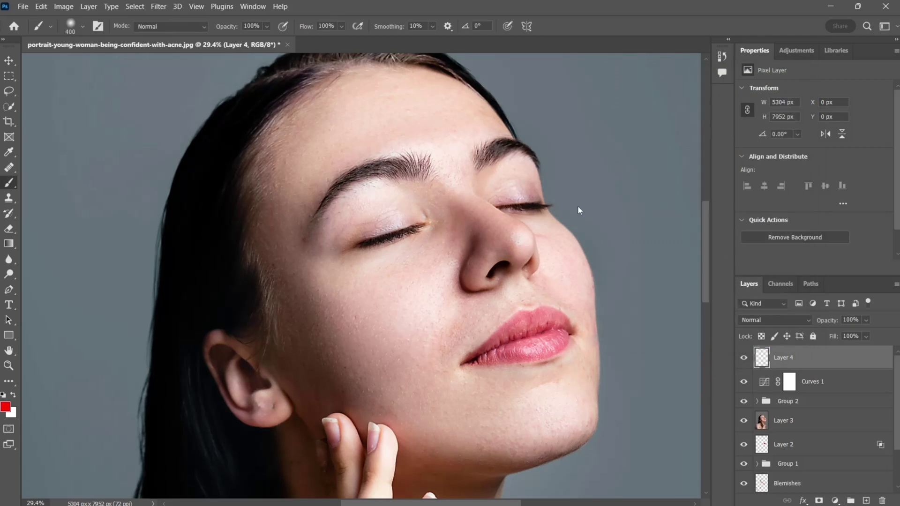
pyautogui.click(744, 357)
pyautogui.scroll(-2, 743, 371)
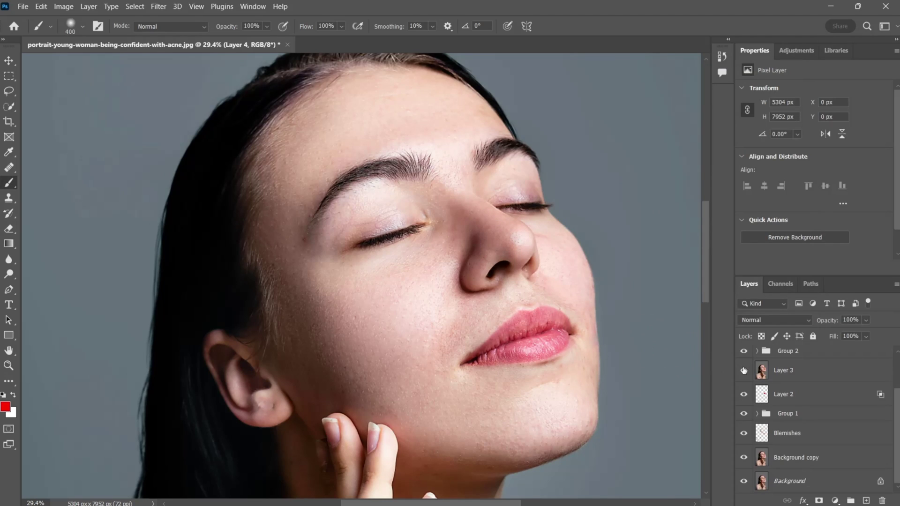
pyautogui.keyDown('alt'); pyautogui.click(744, 485); pyautogui.keyUp('alt')
pyautogui.keyDown('alt'); pyautogui.click(744, 485); pyautogui.keyUp('alt')
pyautogui.keyDown('alt'); pyautogui.click(744, 483); pyautogui.keyUp('alt')
pyautogui.keyDown('alt'); pyautogui.click(745, 483); pyautogui.keyUp('alt')
pyautogui.keyDown('alt'); pyautogui.click(744, 483); pyautogui.keyUp('alt')
pyautogui.keyDown('alt'); pyautogui.click(744, 486); pyautogui.keyUp('alt')
pyautogui.hotkey('ctrl', '0')
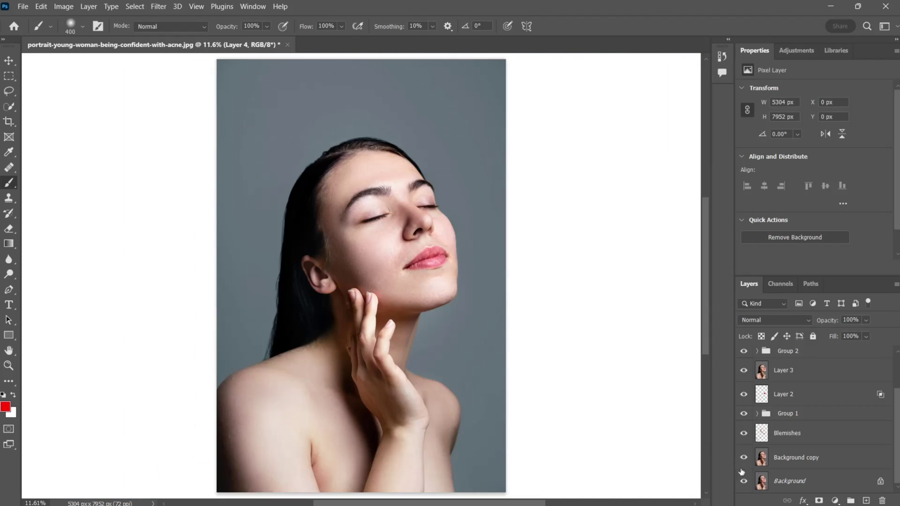
pyautogui.keyDown('alt'); pyautogui.click(744, 482); pyautogui.keyUp('alt')
pyautogui.keyDown('alt'); pyautogui.click(744, 483); pyautogui.keyUp('alt')
pyautogui.keyDown('alt'); pyautogui.click(744, 483); pyautogui.keyUp('alt')
pyautogui.keyDown('alt'); pyautogui.click(743, 484); pyautogui.keyUp('alt')
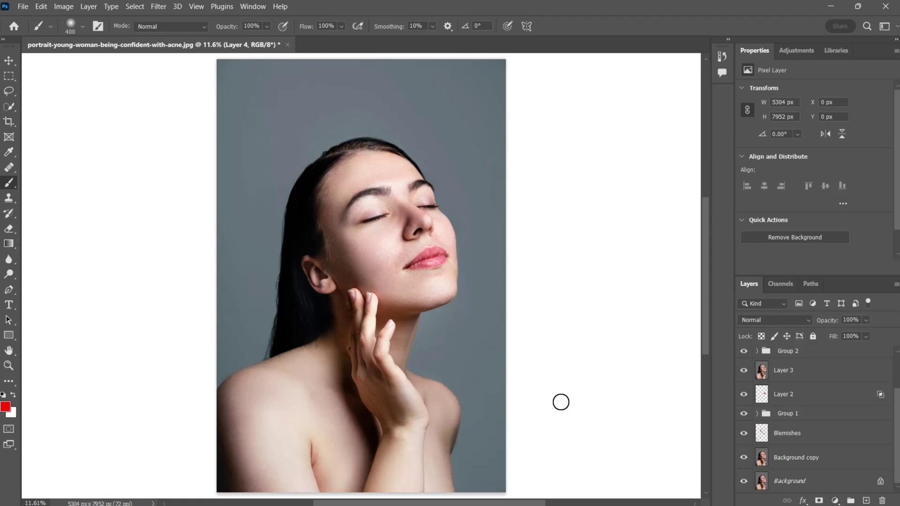